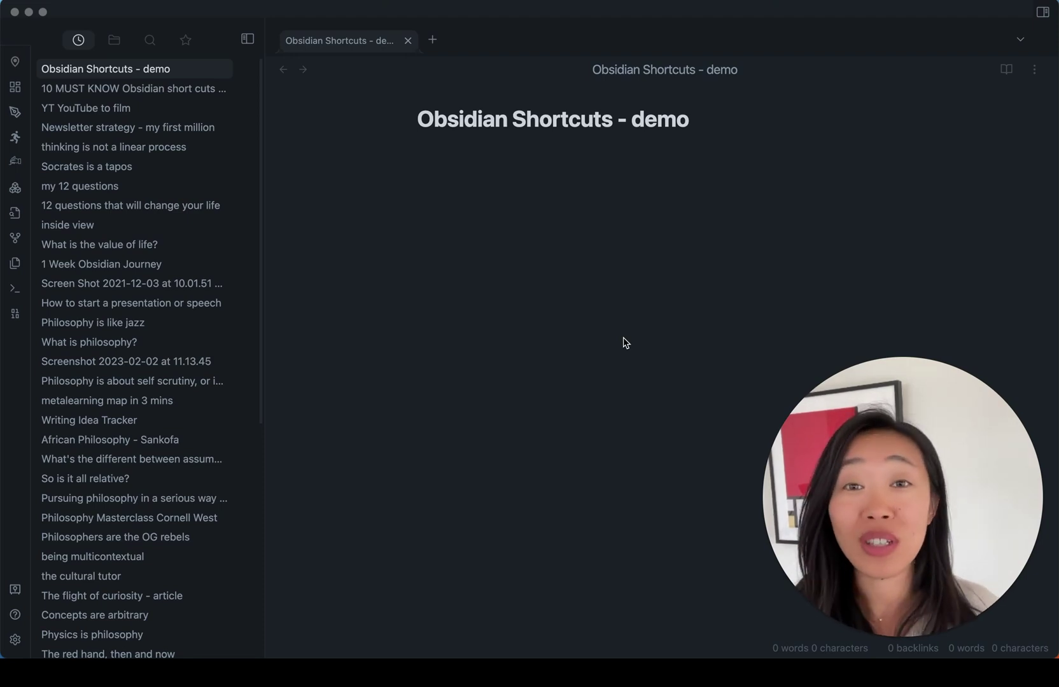
Add an empty checkbox to the first line of the Obsidian Shortcuts - demo note with the 'Toggle checkbox status' command.
left_click(623, 343)
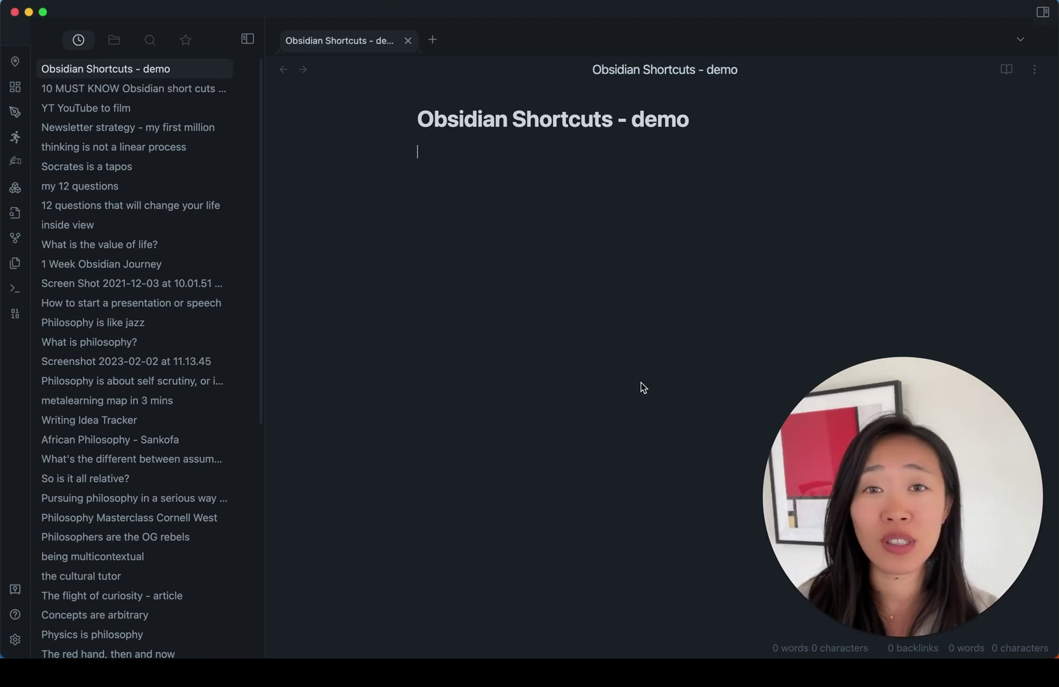
key("super+p")
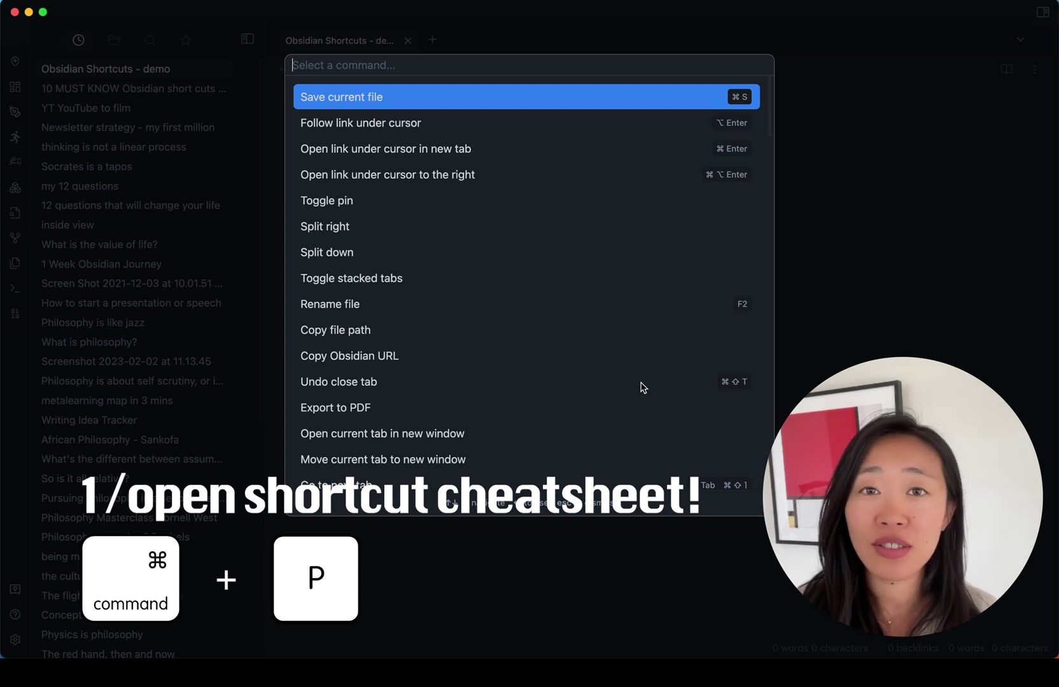
type("template")
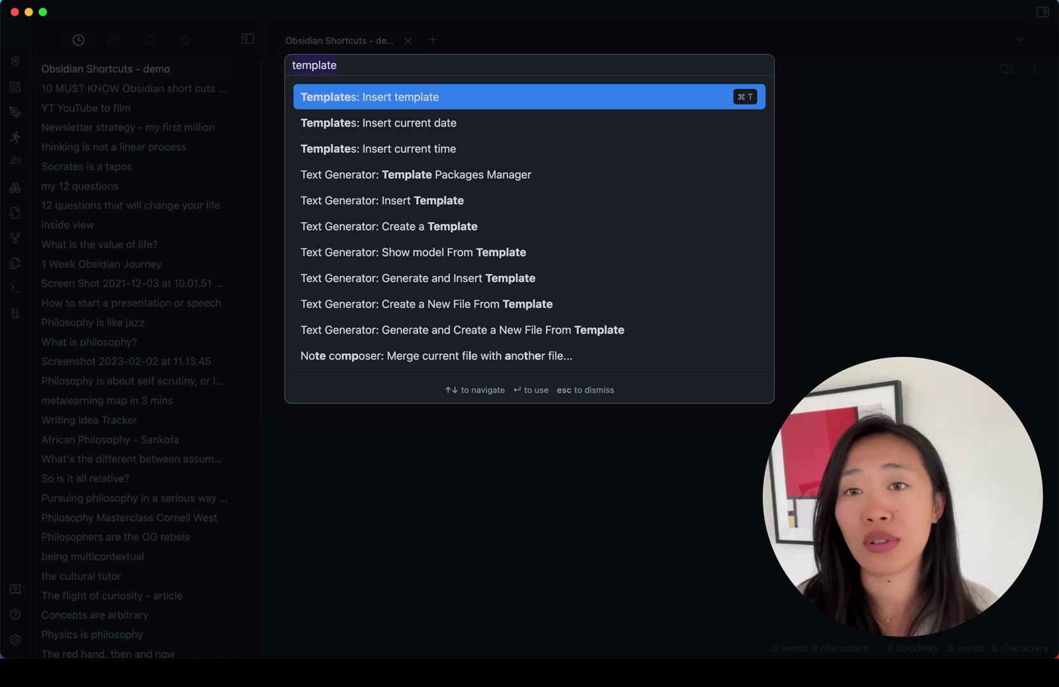
type("checkbox")
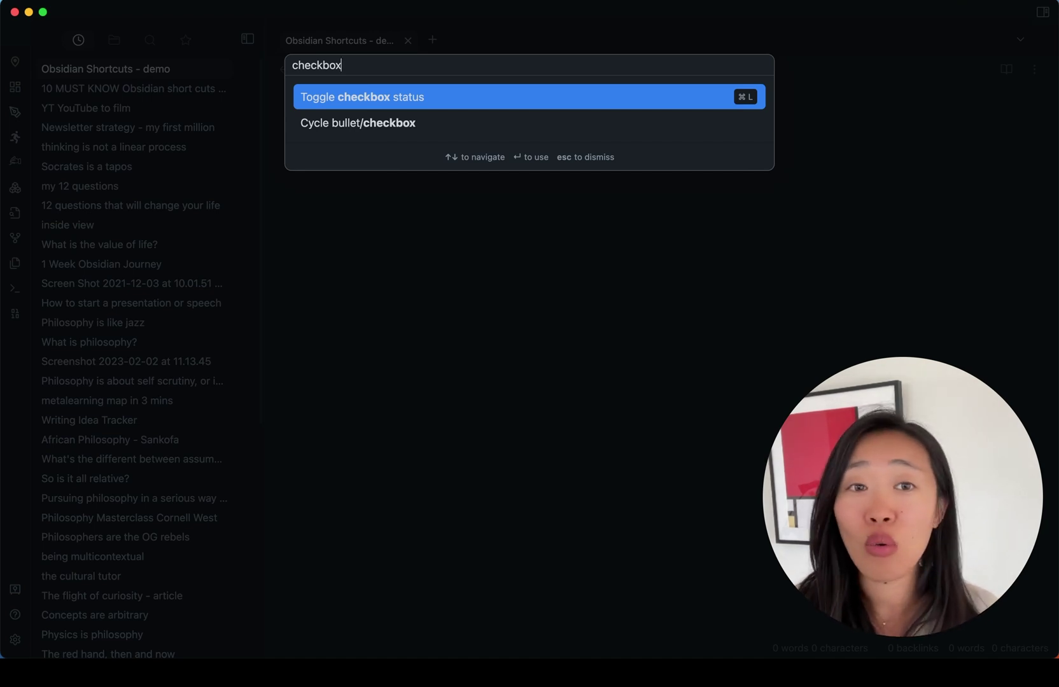
key("Return")
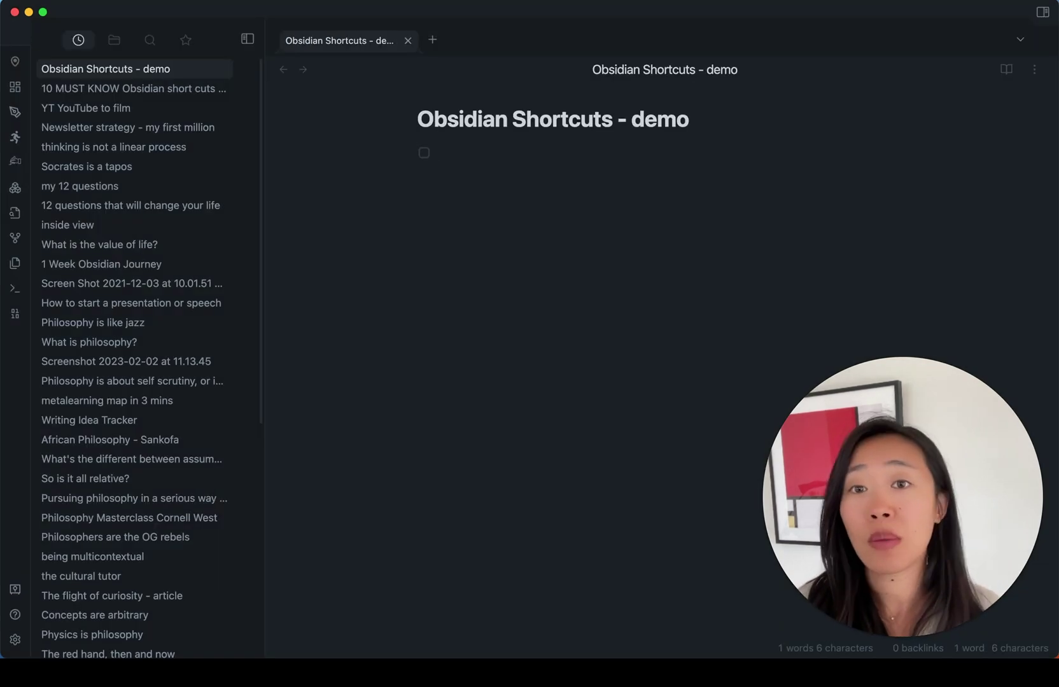
Run 'Export to PDF' from the command palette to show the Letter-size, Default-margin export settings.
key("super+p")
key("Down")
key("Down")
key("Down")
key("Down")
key("Down")
key("Down")
key("Down")
key("Down")
key("Down")
key("Down")
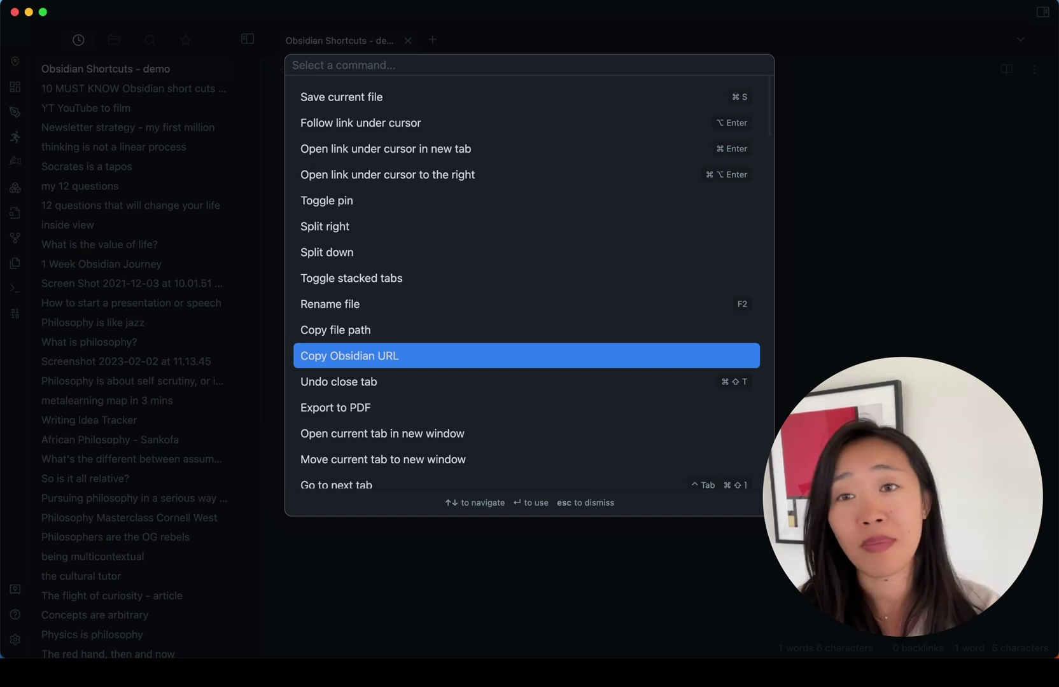
key("Down")
key("Down")
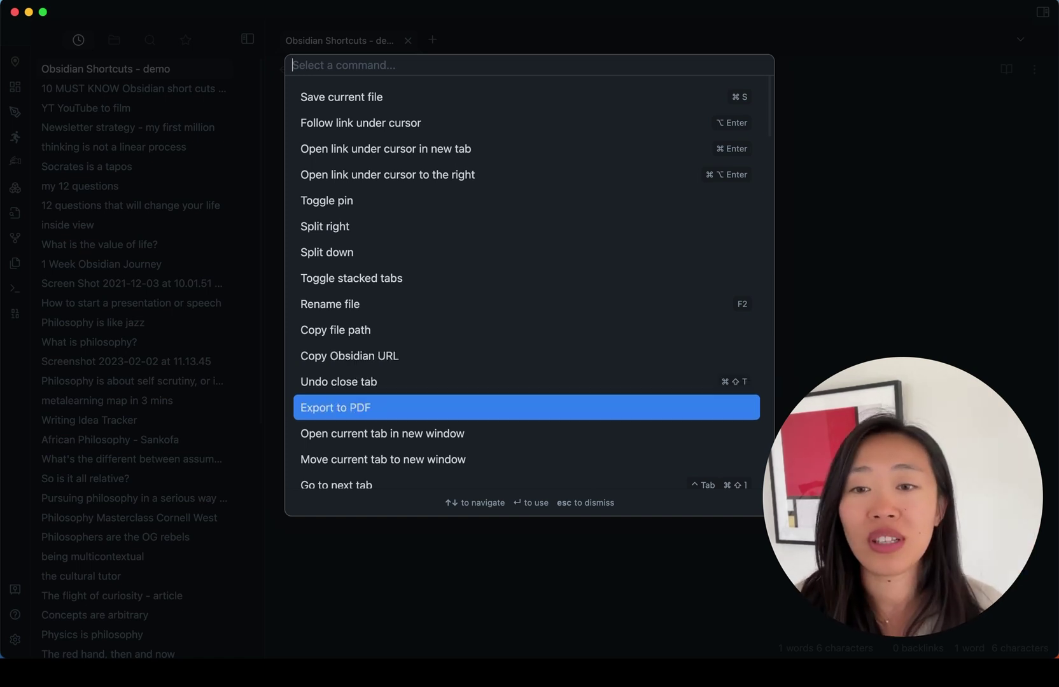
key("Return")
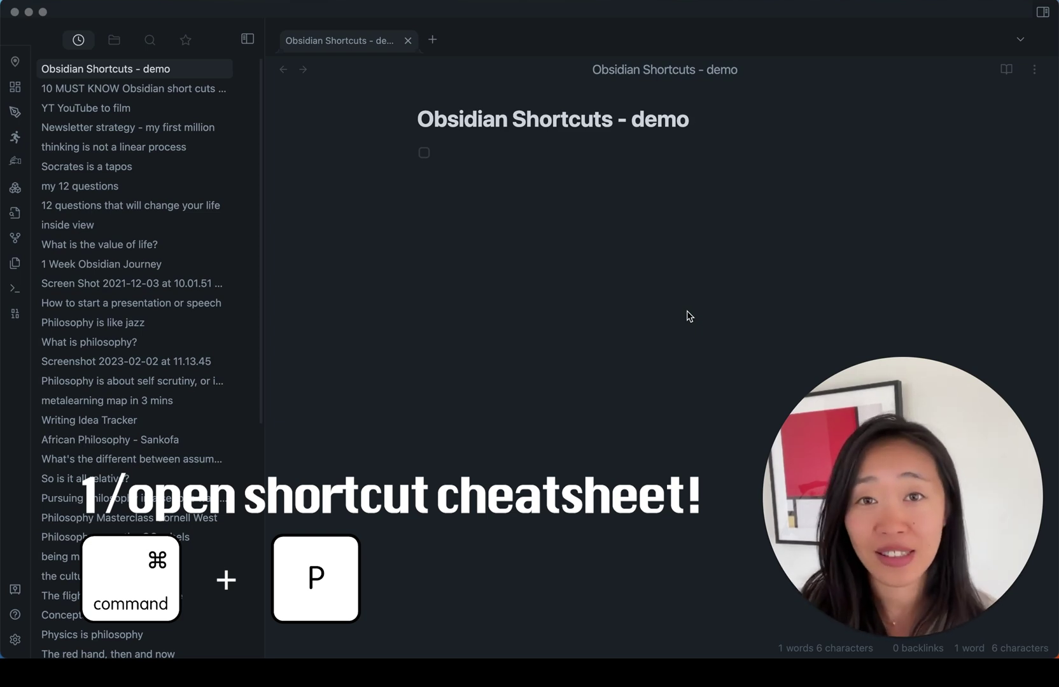
Dismiss the PDF export settings and place the cursor after the checkbox in the note.
left_click(626, 494)
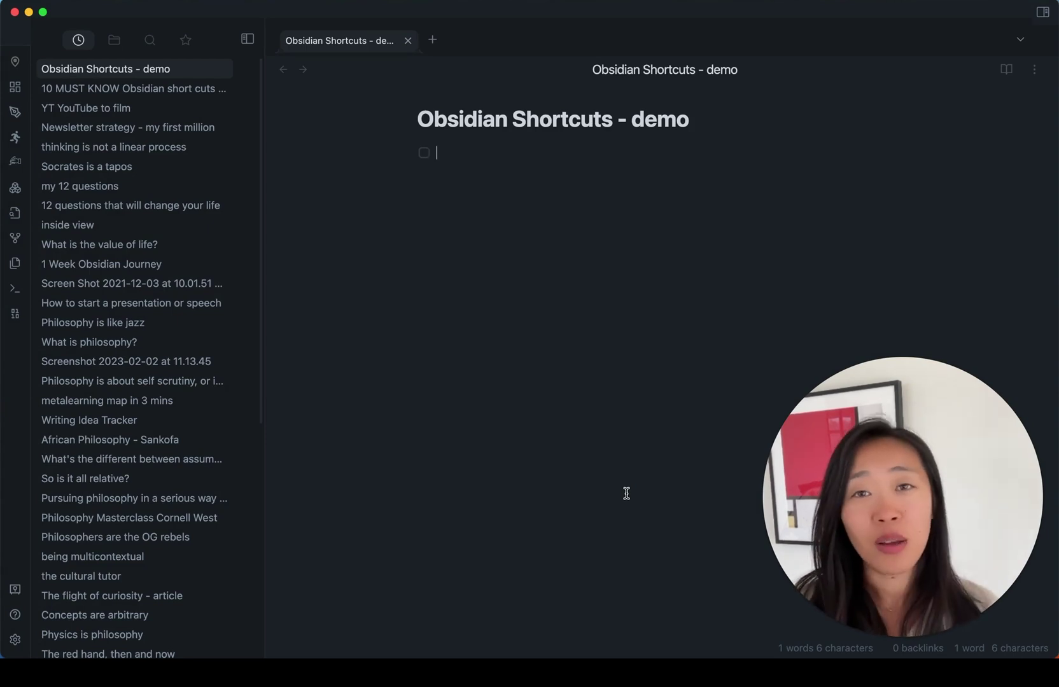
Search the quick switcher for 'philosophy' and place the cursor before the query word.
key("super+o")
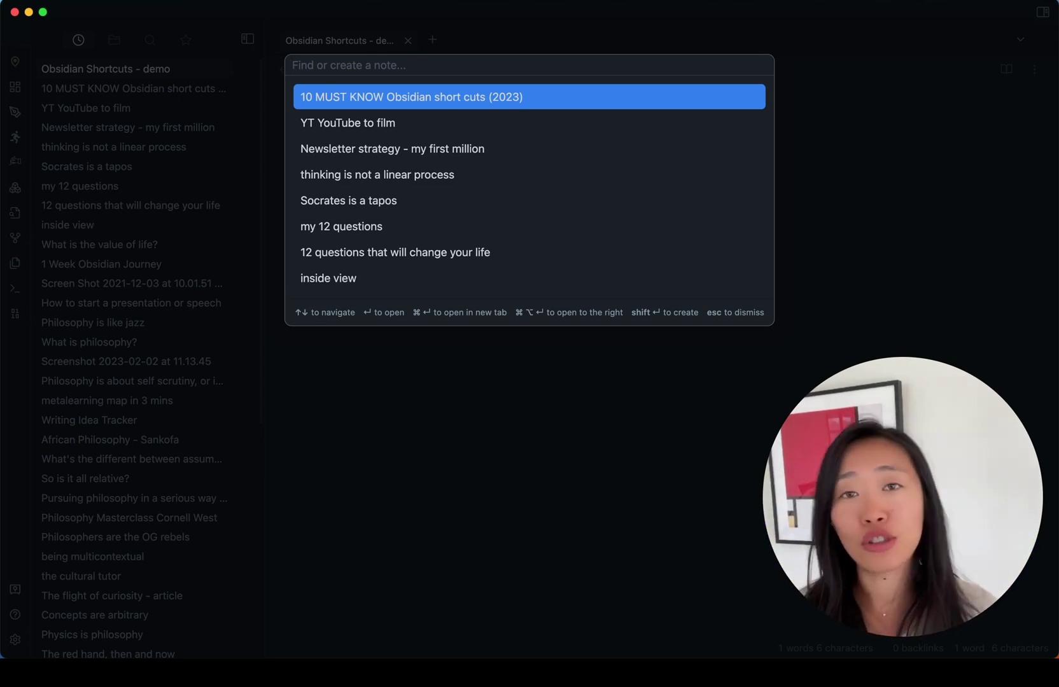
type("philosophy")
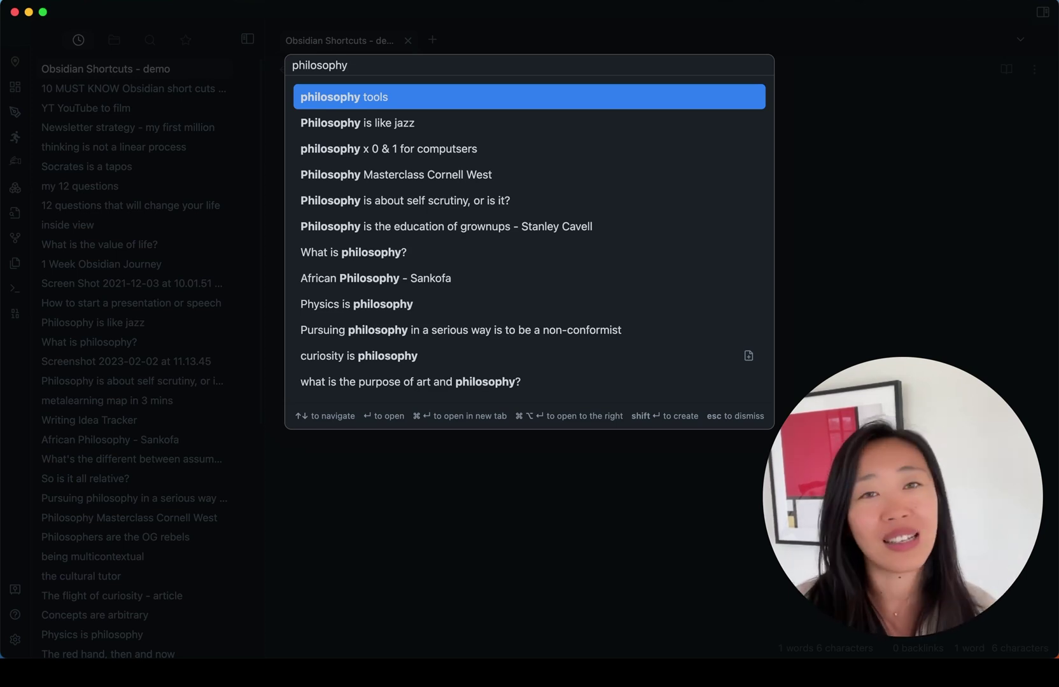
key("Down")
key("Down")
key("Down")
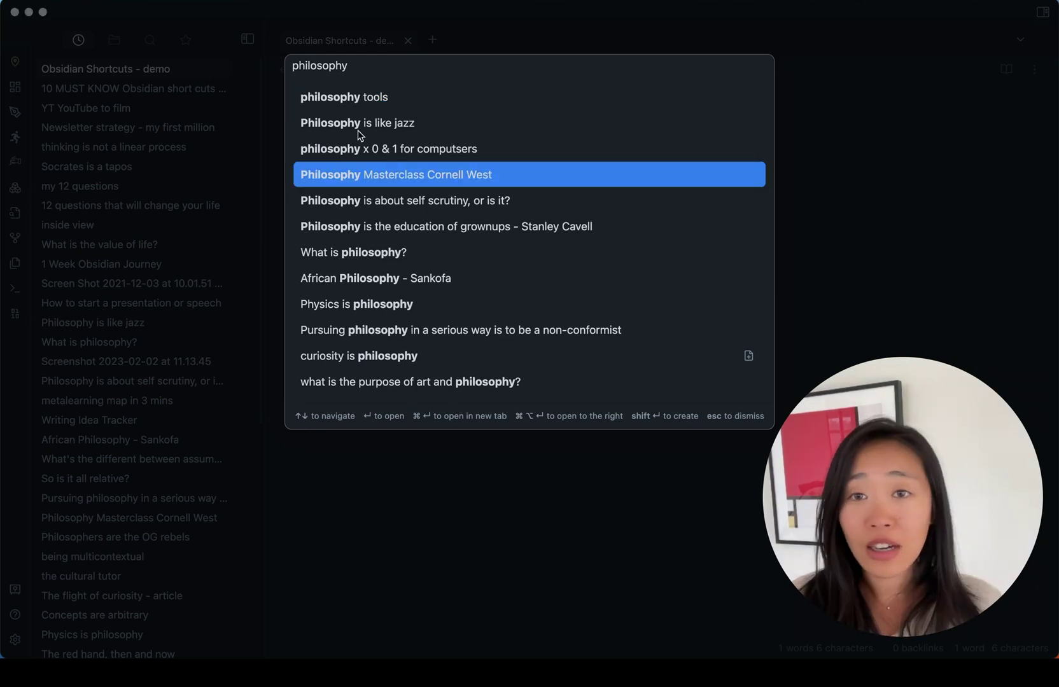
double_click(322, 65)
left_click(308, 64)
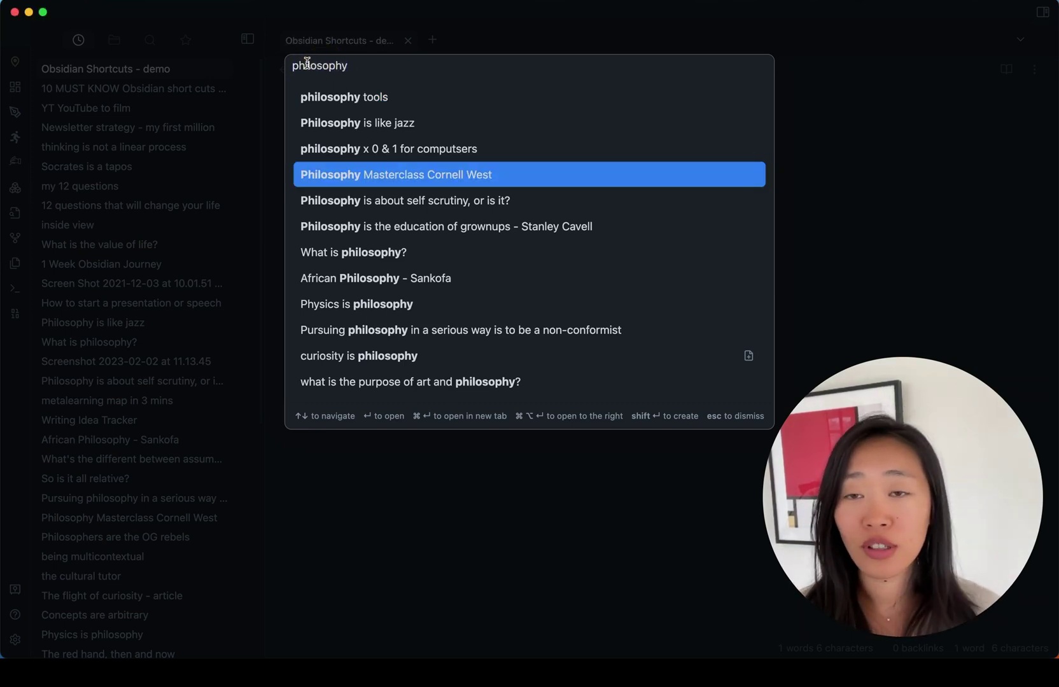
Create a new note titled 'what is modern philosophy' from the quick switcher query.
type("what is modern")
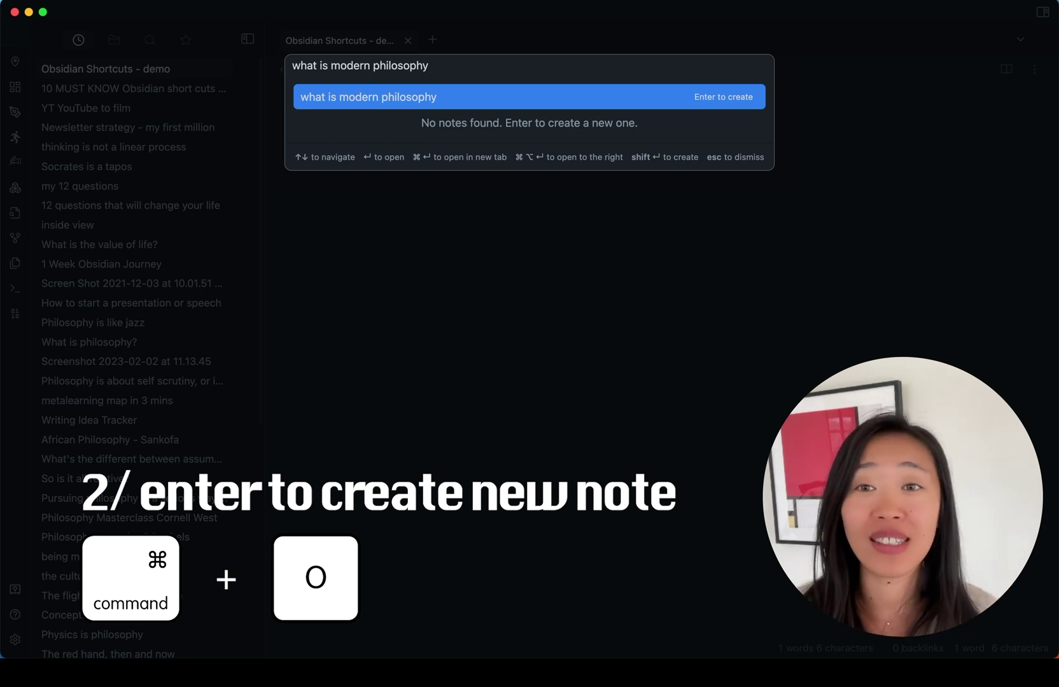
key("Return")
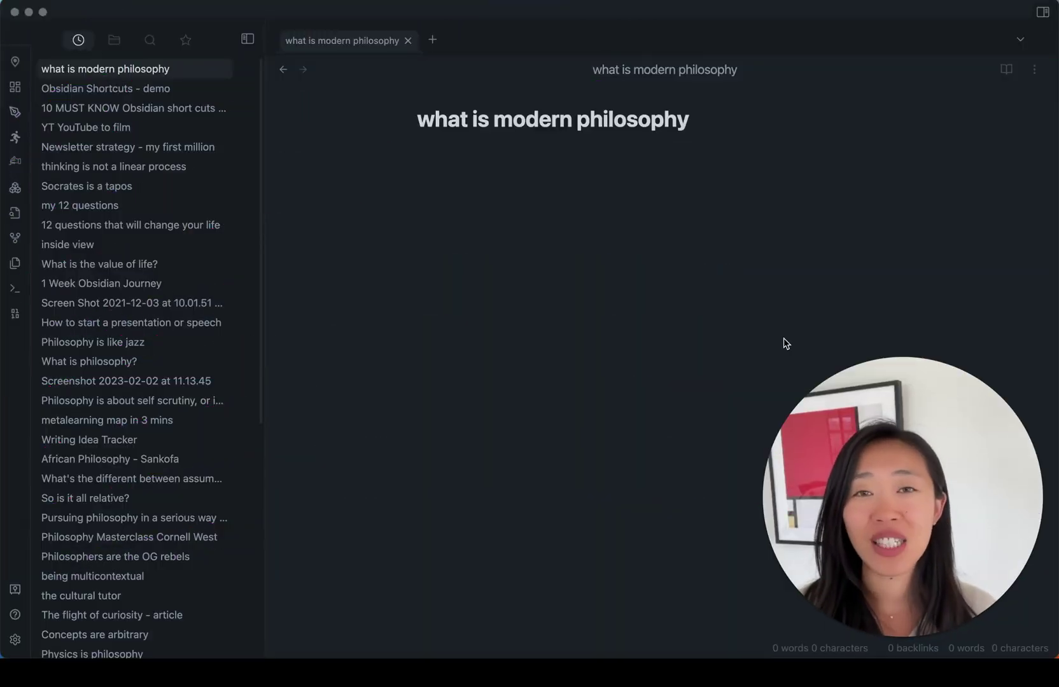
left_click(736, 306)
key("super+t")
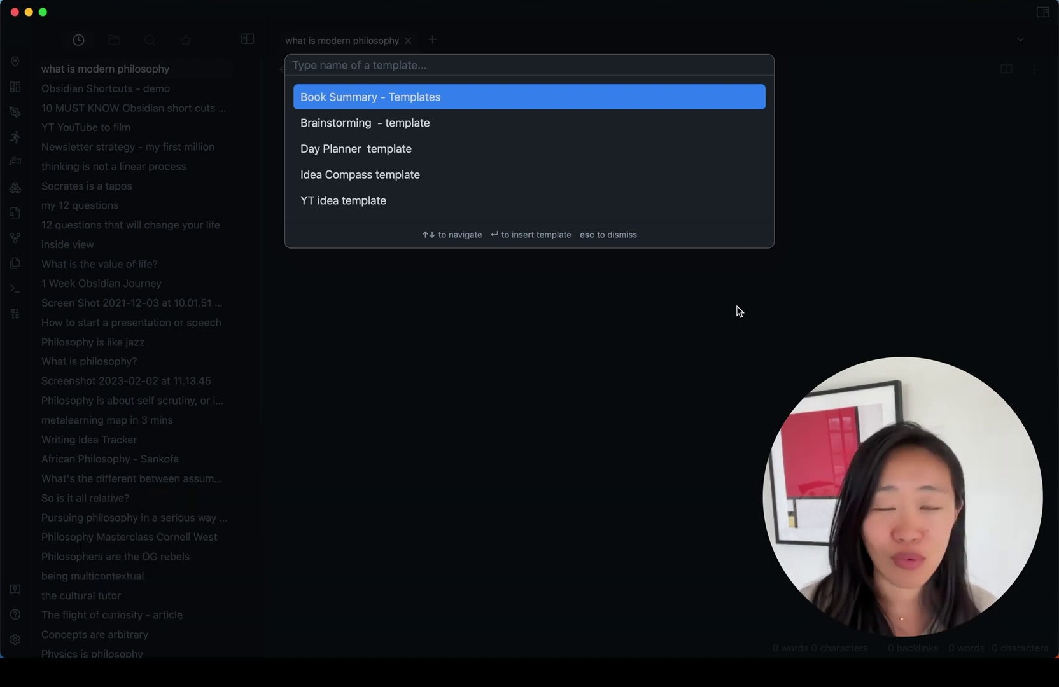
Insert the Idea Compass template and move to the empty line under Idea.
key("Down")
key("Down")
key("Down")
key("Return")
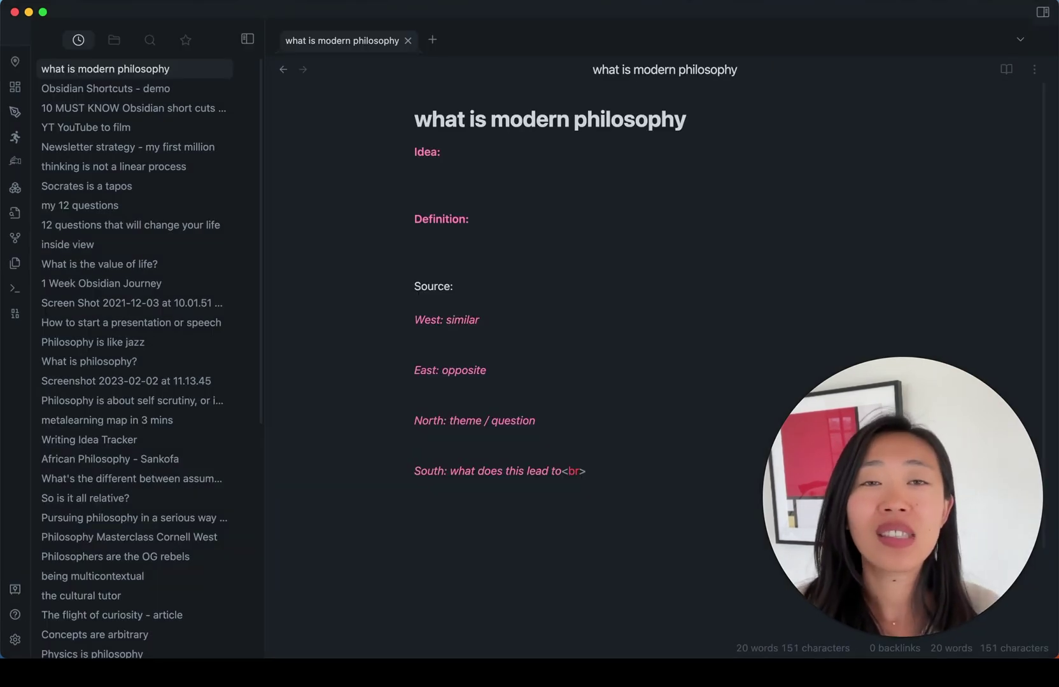
key("Up")
key("Up")
key("Up")
key("Up")
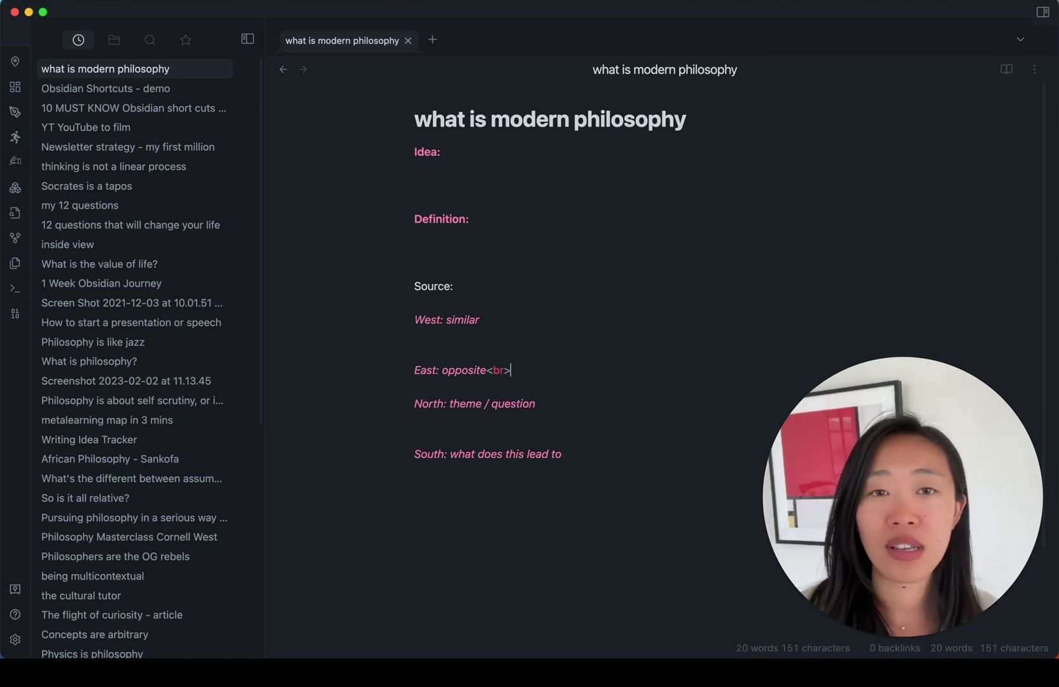
key("Up")
key("Up")
key("Up")
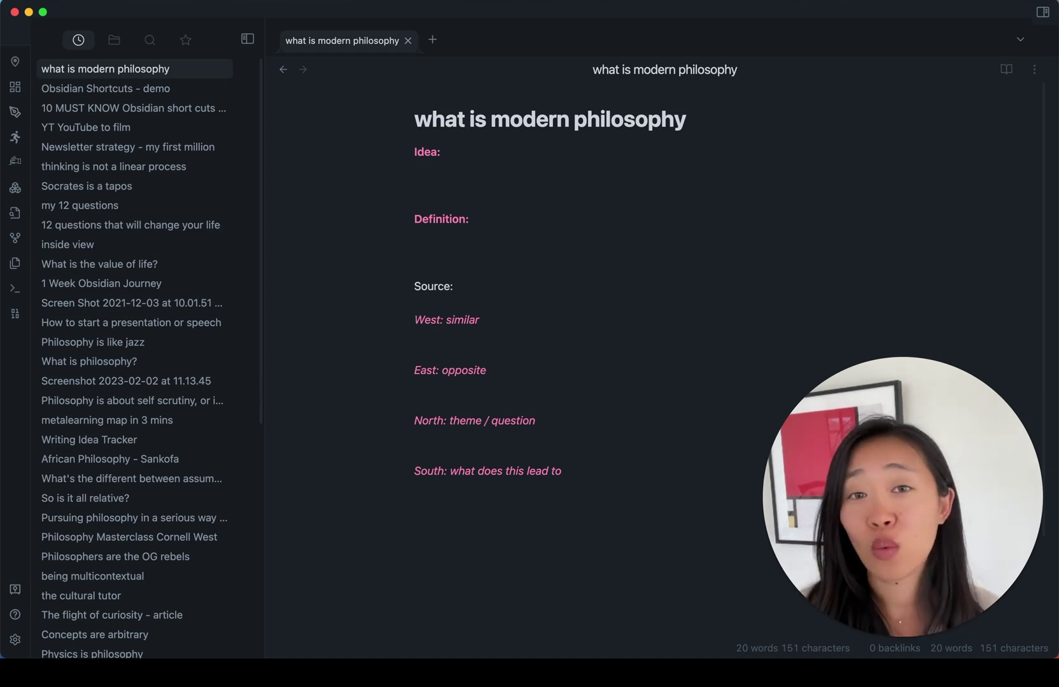
left_click(506, 182)
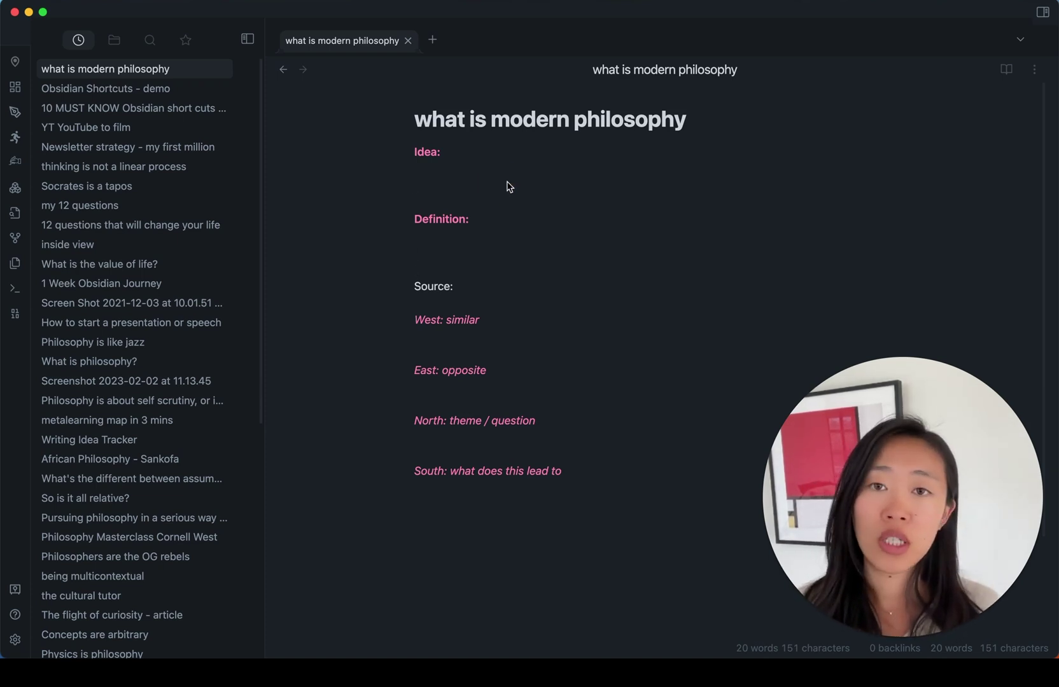
Under Idea, write that the internet increased our ability to converse with people holding different POVs.
type("With the in")
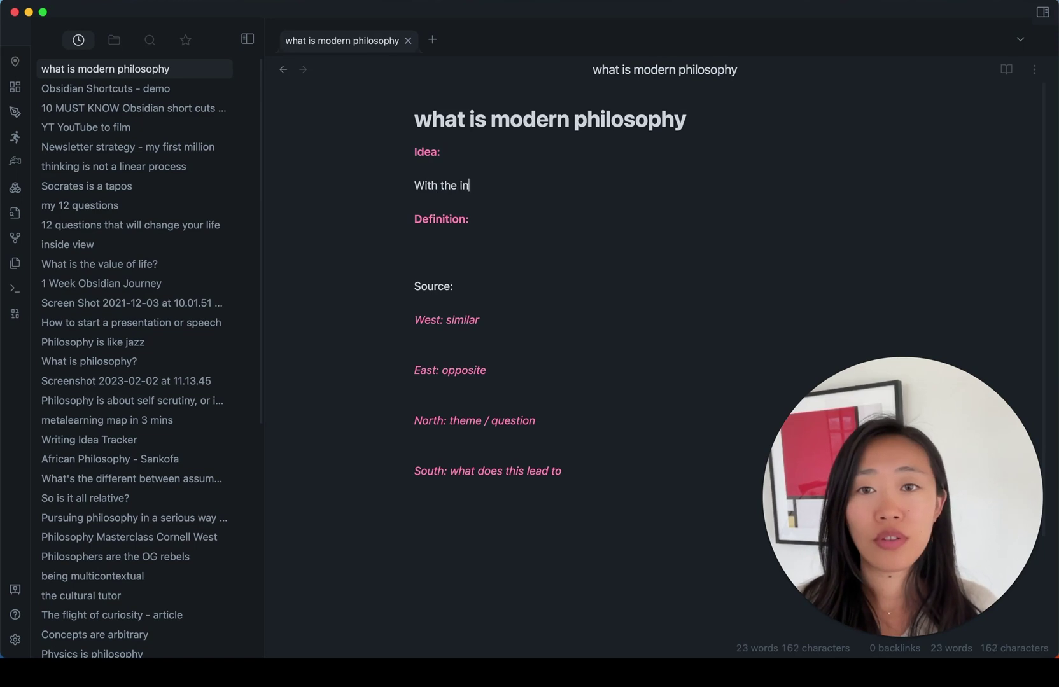
type("ternet, we have ex")
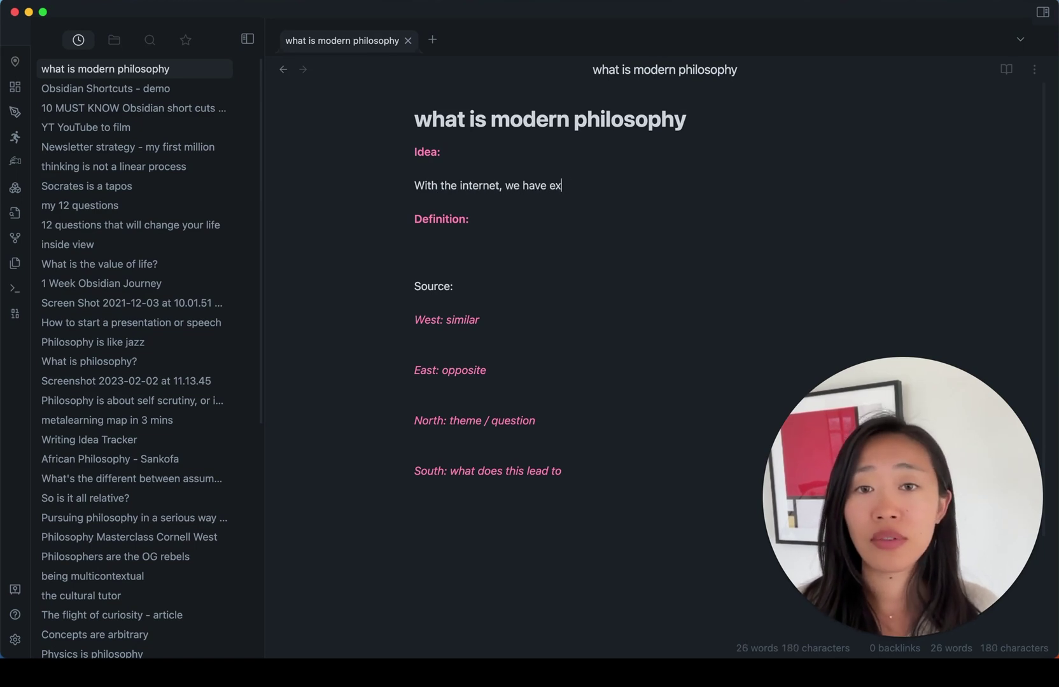
type("ponentially incrased")
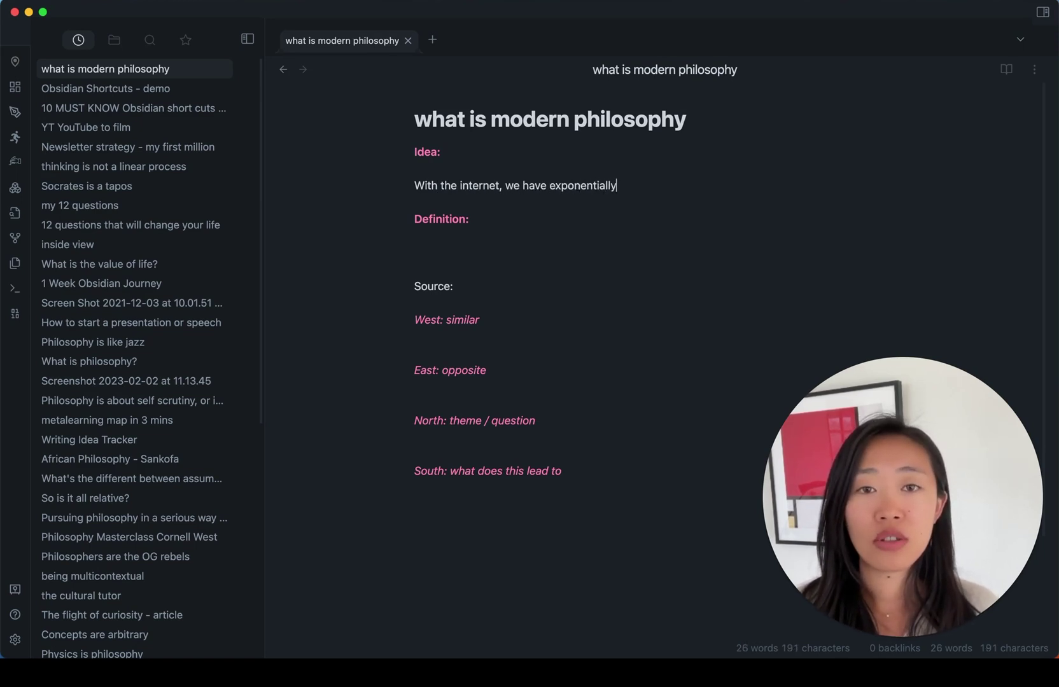
key("BackSpace")
key("BackSpace")
key("BackSpace")
key("BackSpace")
key("BackSpace")
key("BackSpace")
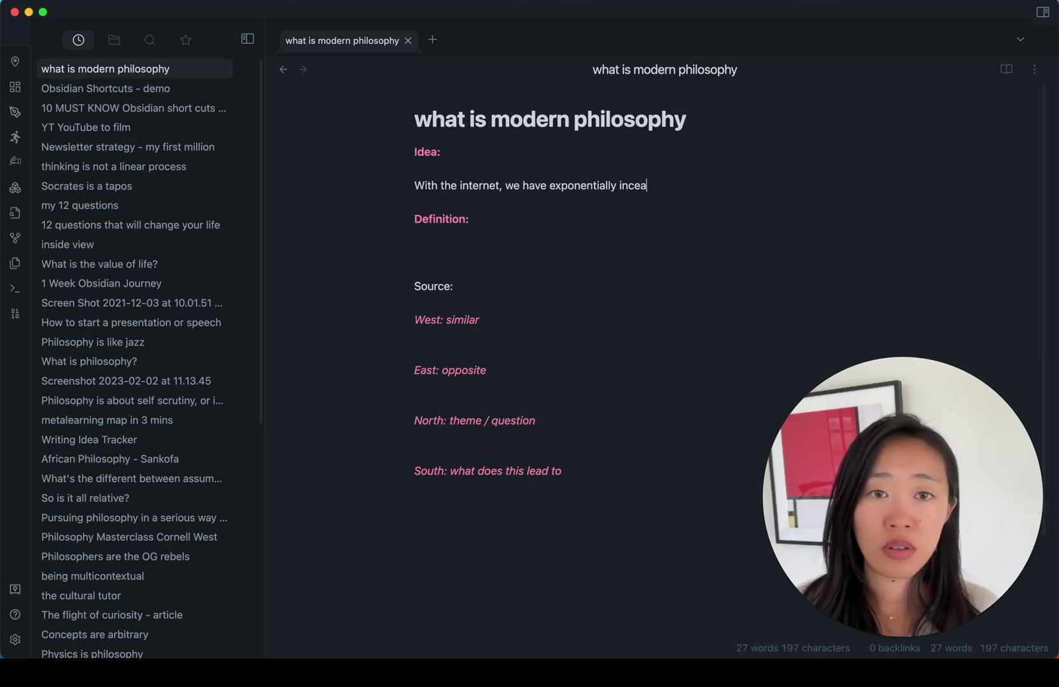
type("reased our abilitu")
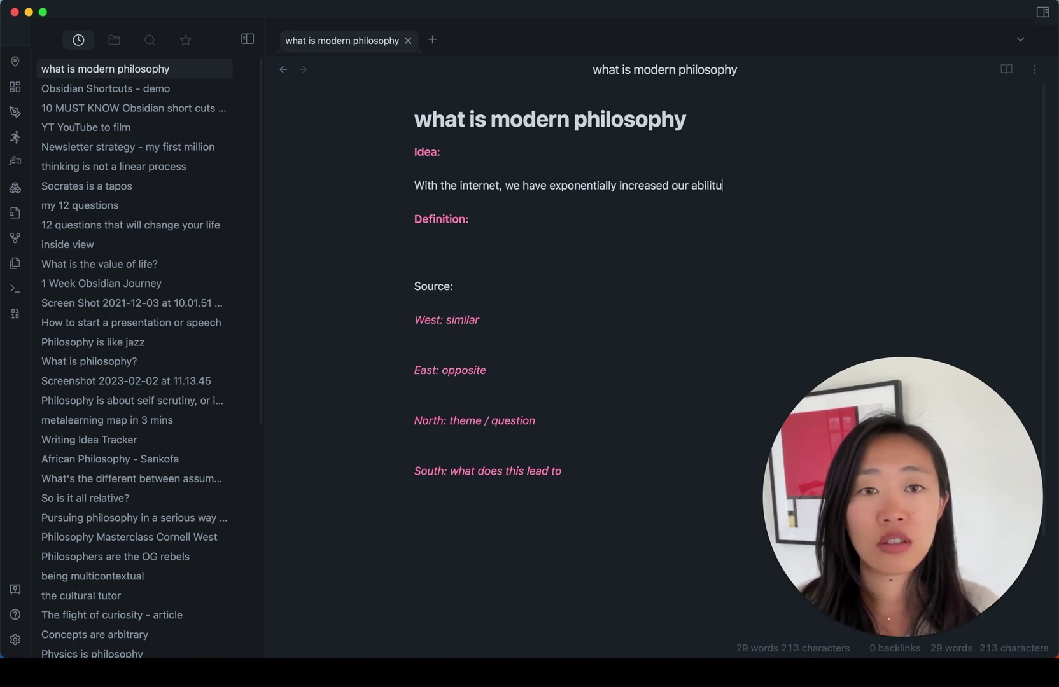
key("BackSpace")
type("y to ")
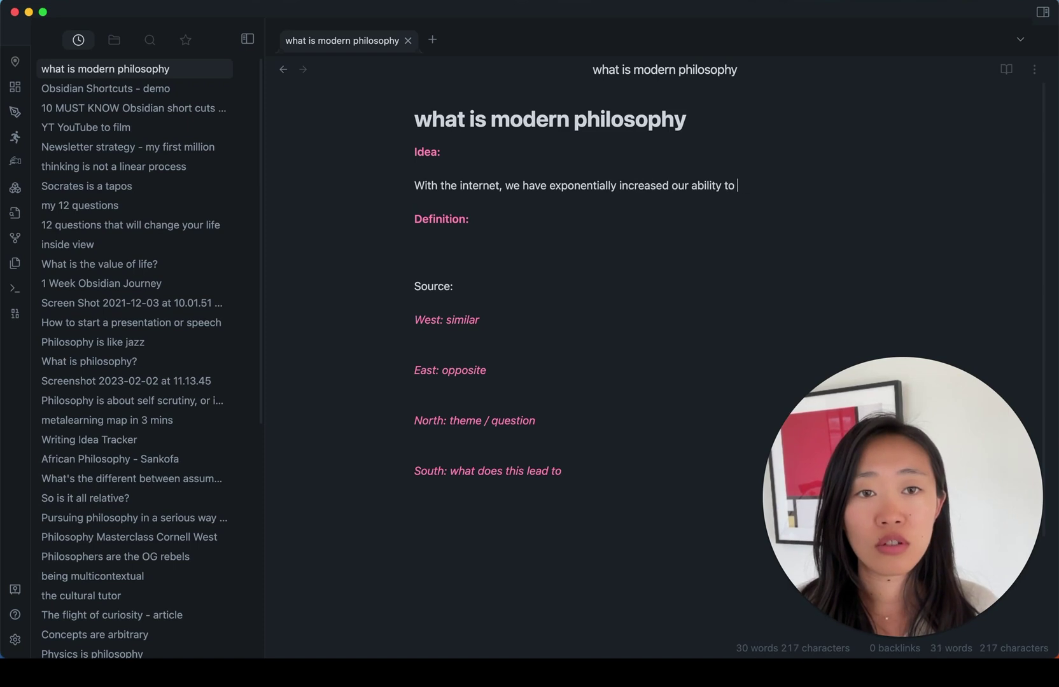
type("converse with people")
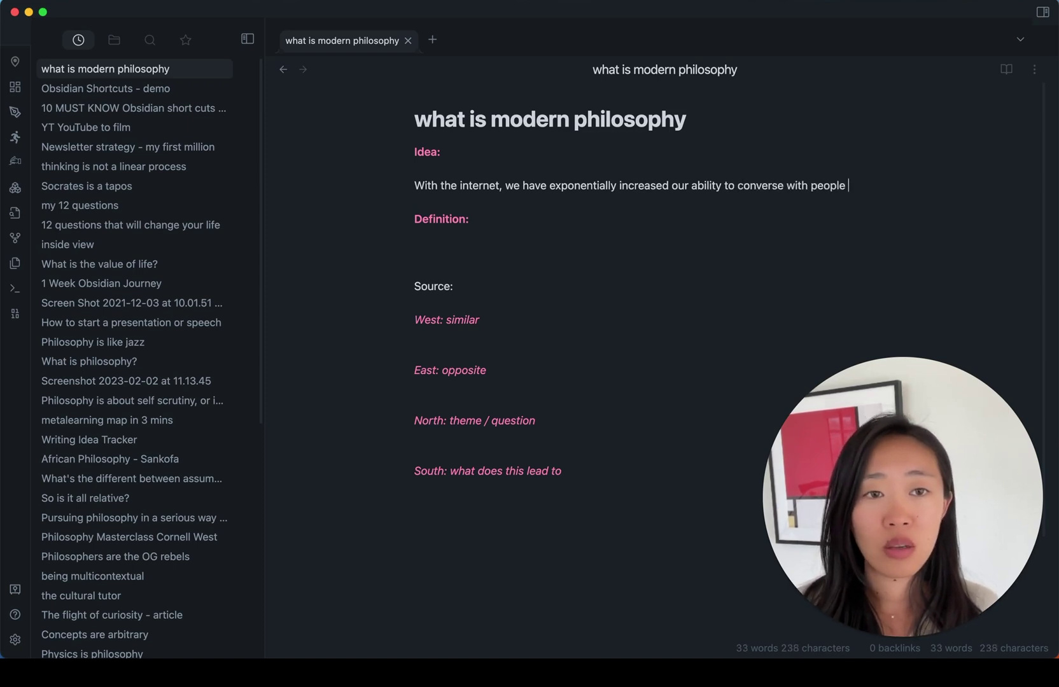
type("holding different POVs.")
key("Return")
key("Return")
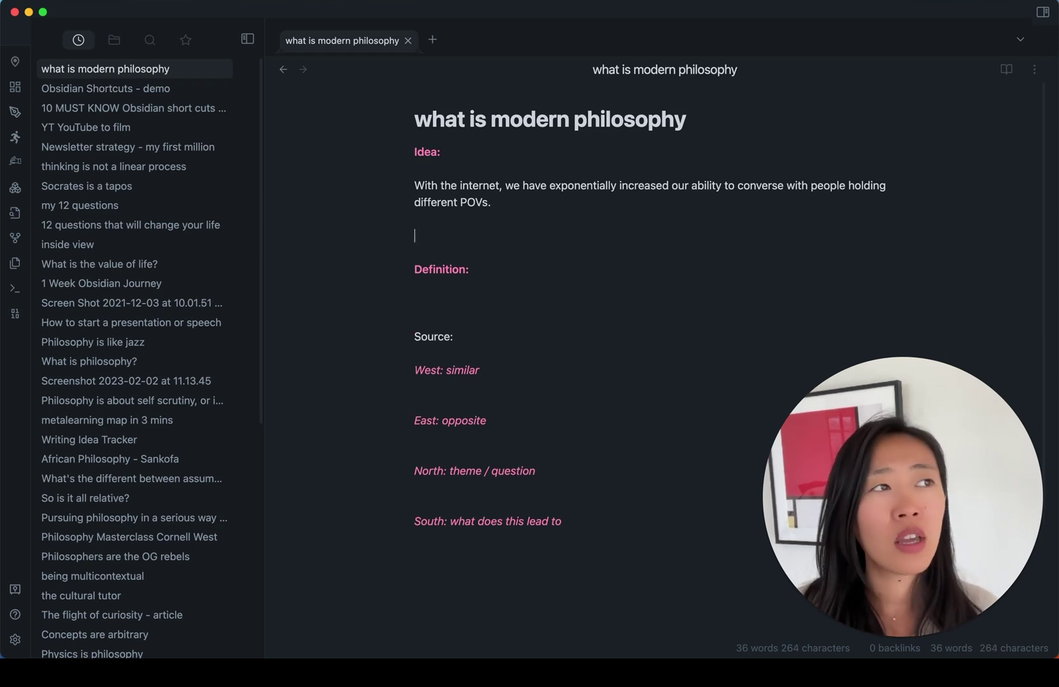
Add a line on translations of the same idea revealing interesting ways of thinking and communicating ideas.
type("Trans")
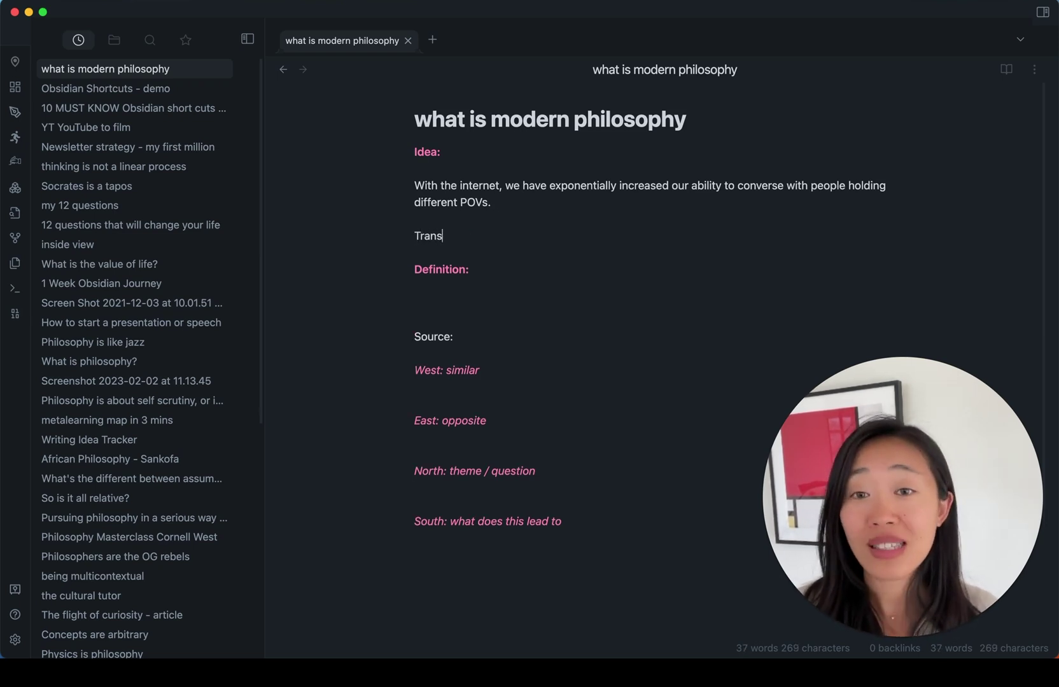
type("lations, having ")
type("n")
key("BackSpace")
type("diff")
key("BackSpace")
key("BackSpace")
key("BackSpace")
key("BackSpace")
type("slightly")
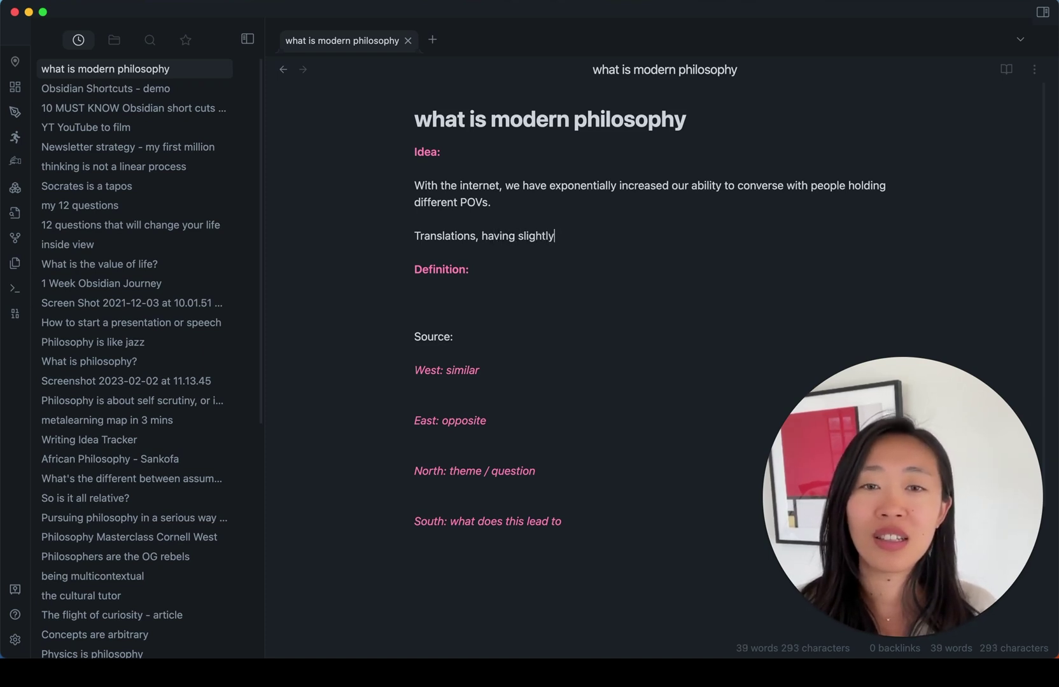
type(" different interpretations of the a")
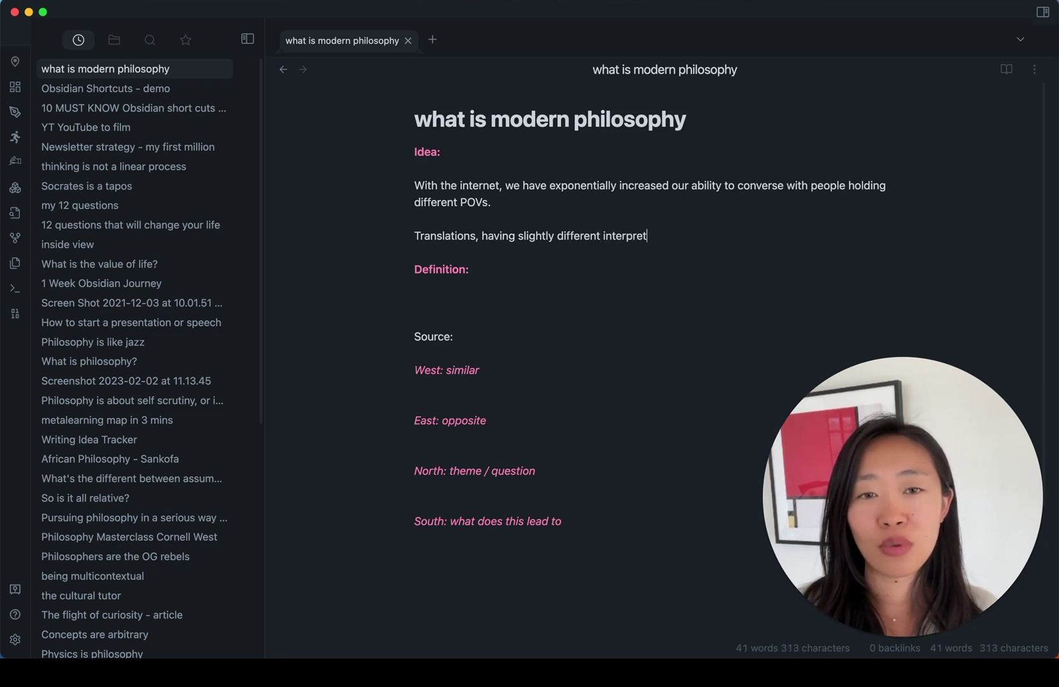
key("BackSpace")
key("BackSpace")
type("same ")
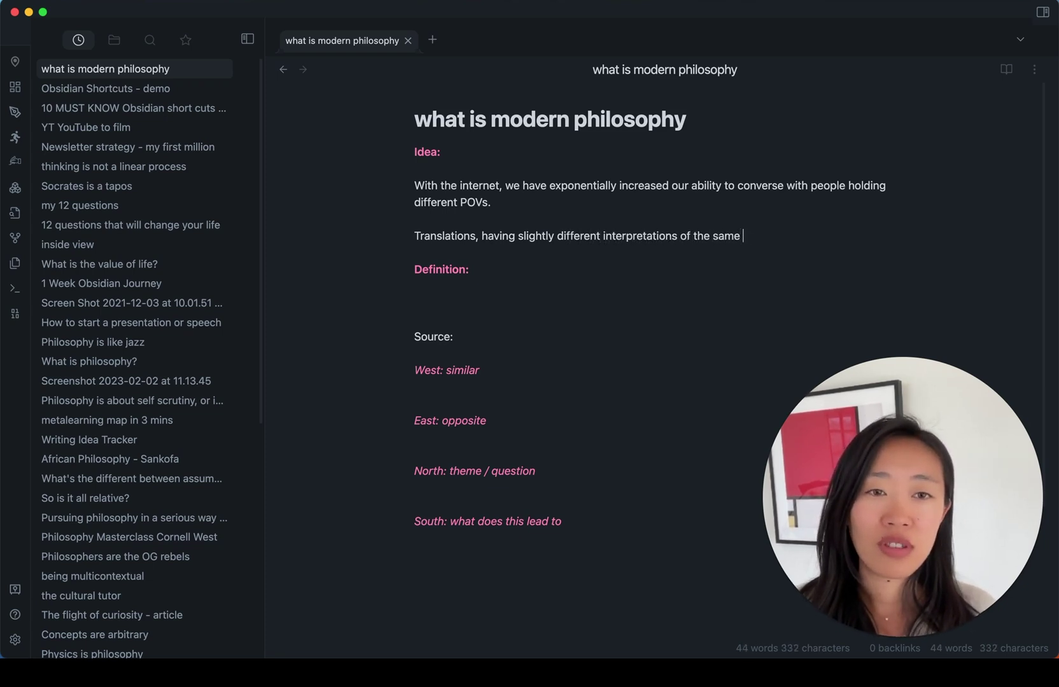
type("original a")
key("BackSpace")
type("idea -> re")
key("BackSpace")
type("revelas")
key("BackSpace")
key("BackSpace")
key("BackSpace")
type("als ")
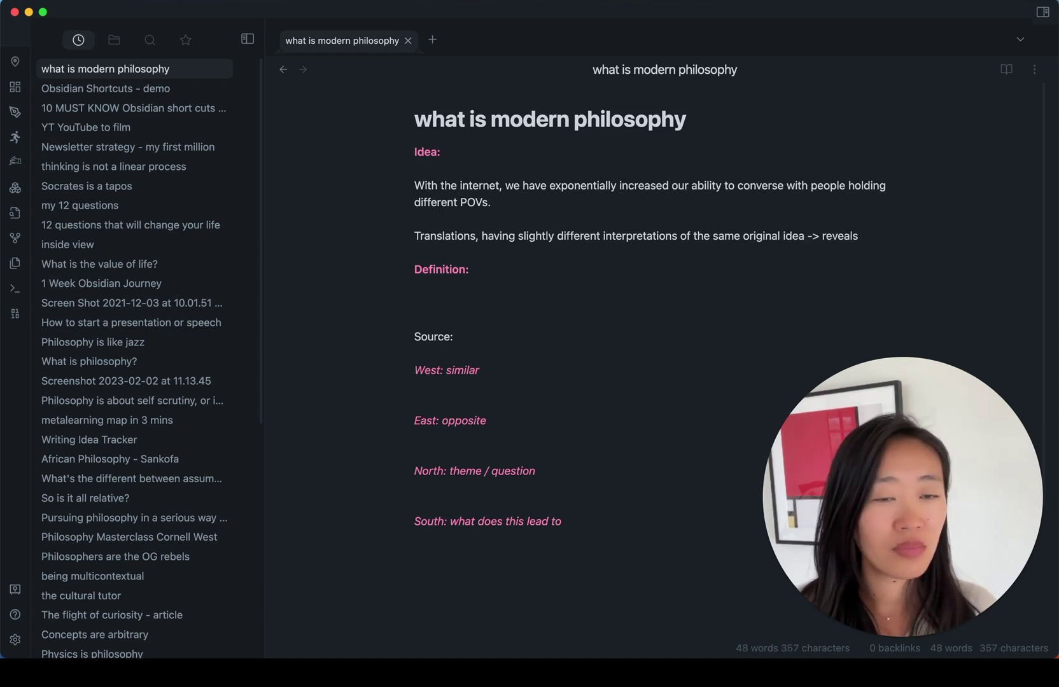
type("interesting ways ")
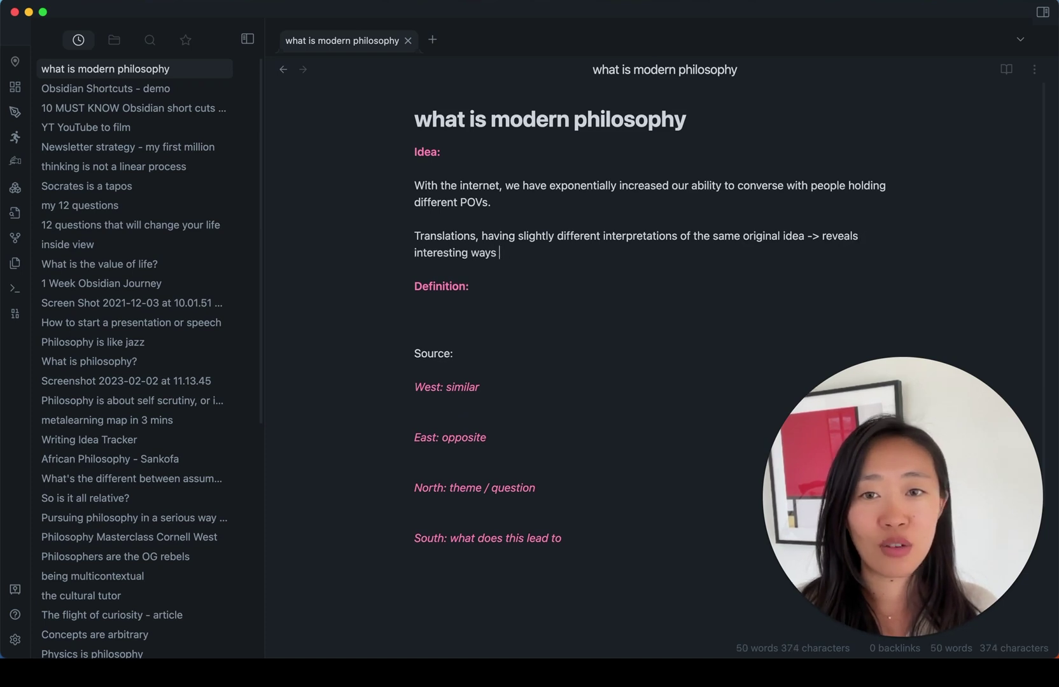
type("of thinking")
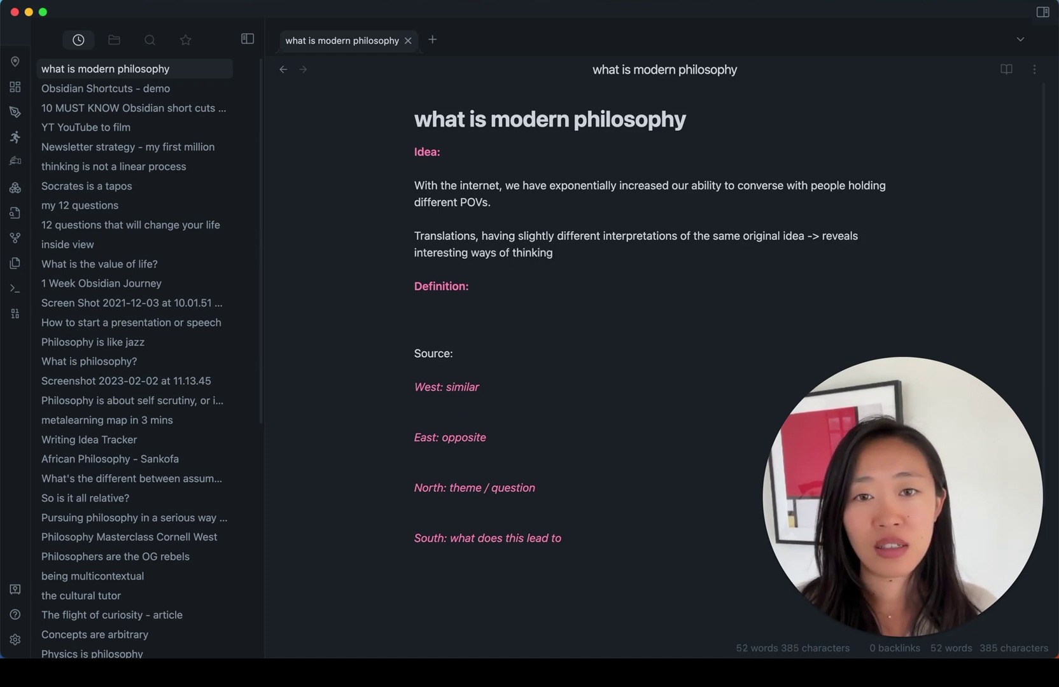
type(", and communicating ")
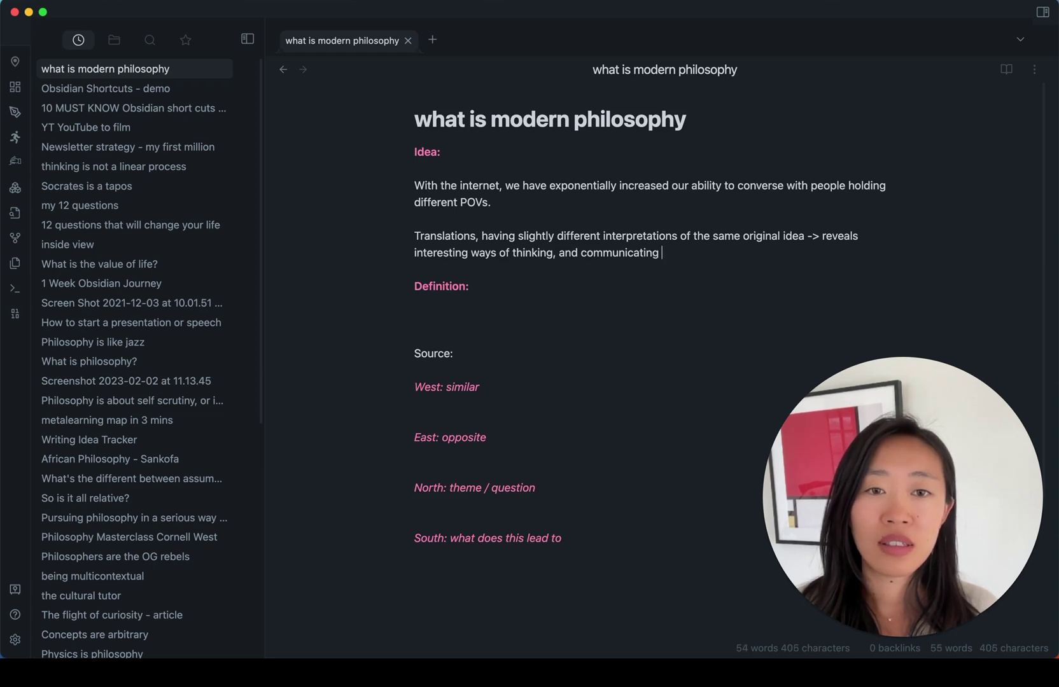
type("ideas")
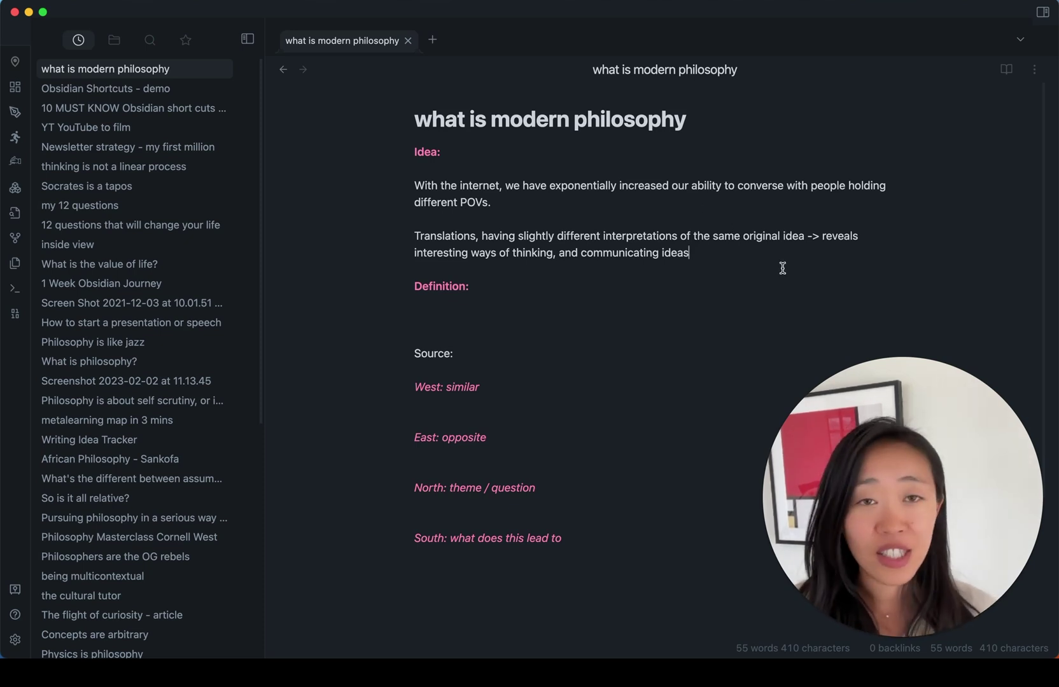
left_click(414, 234)
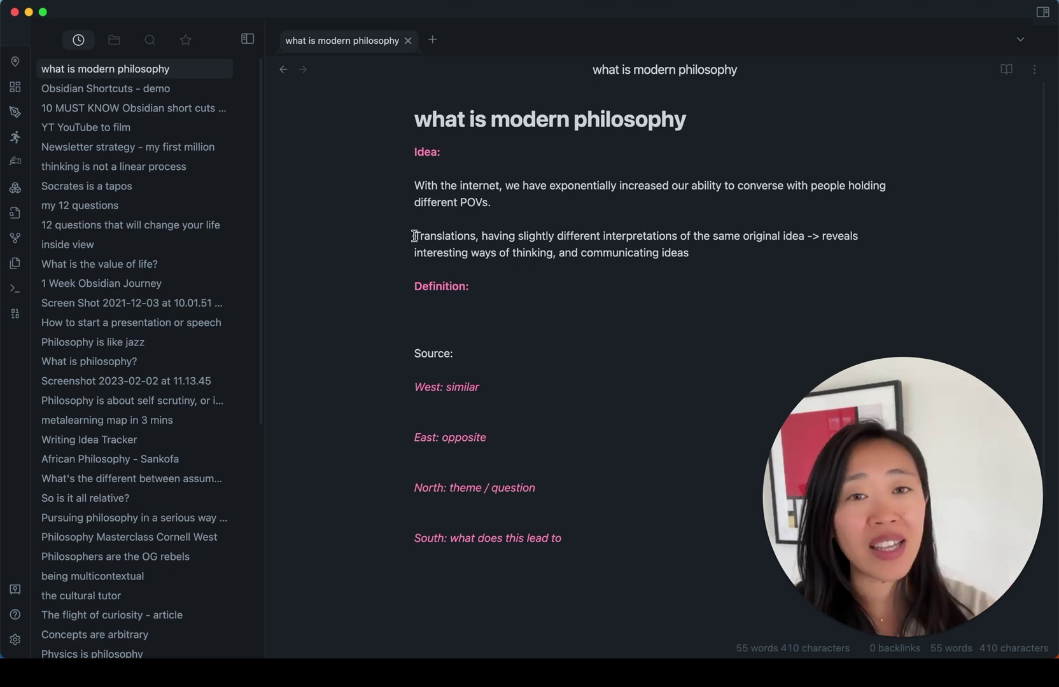
Link the phrase 'Translations, having slightly different interpretations of the same original idea' and open its new note.
left_click_drag(414, 236, 805, 236)
type("[[")
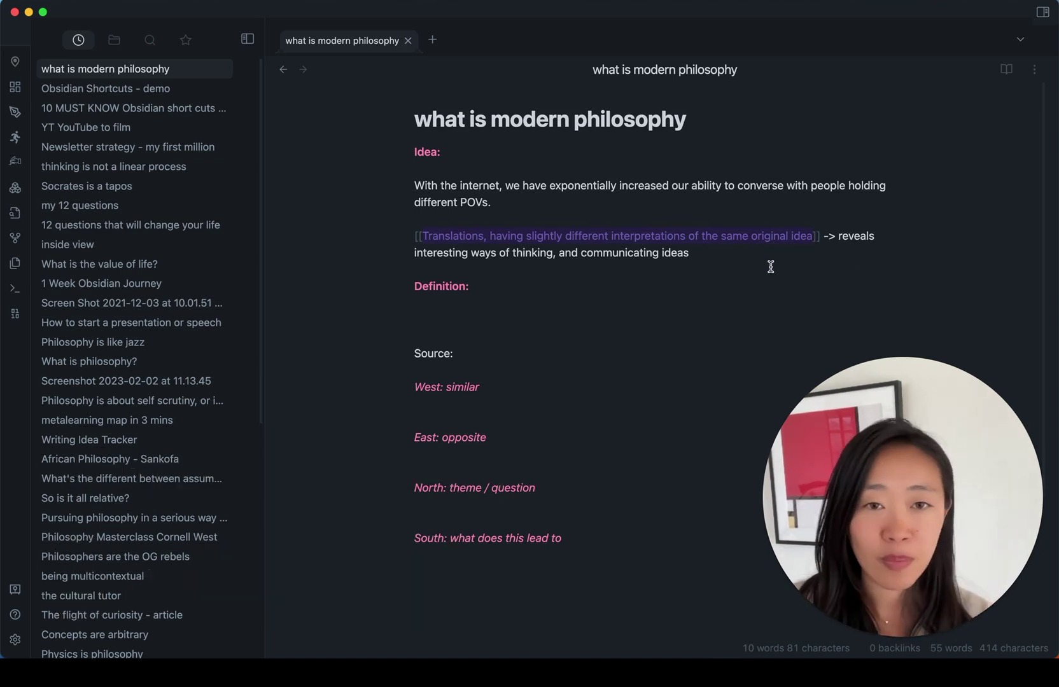
left_click(745, 236, "super")
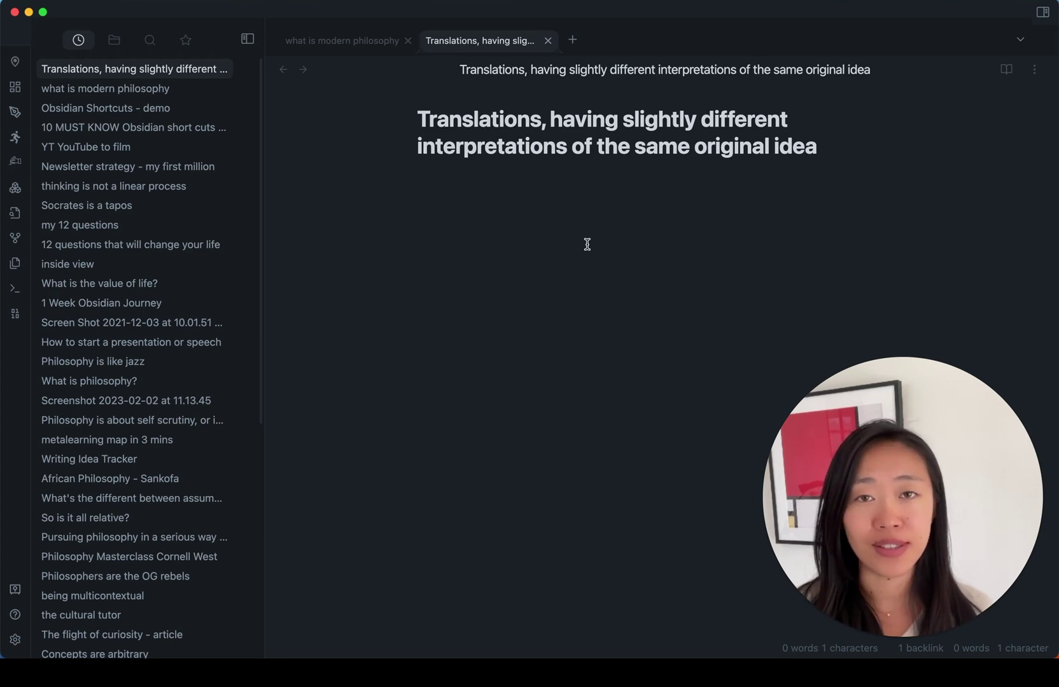
Return to the what is modern philosophy tab and close the translations sub-note's tab.
key("super+shift+bracketleft")
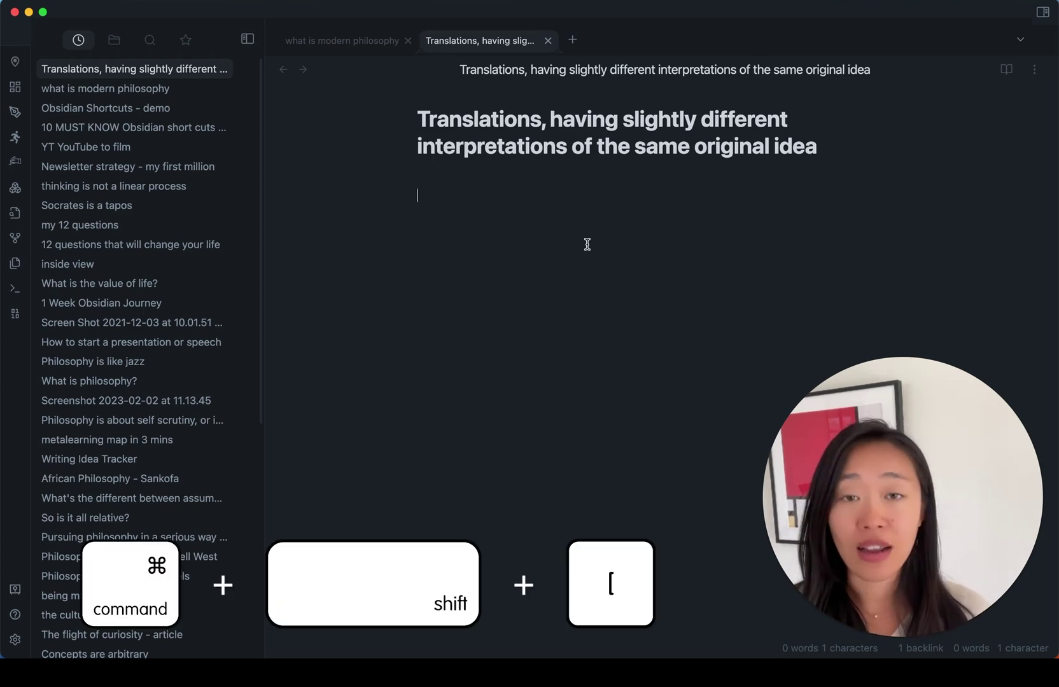
key("super+shift+bracketleft")
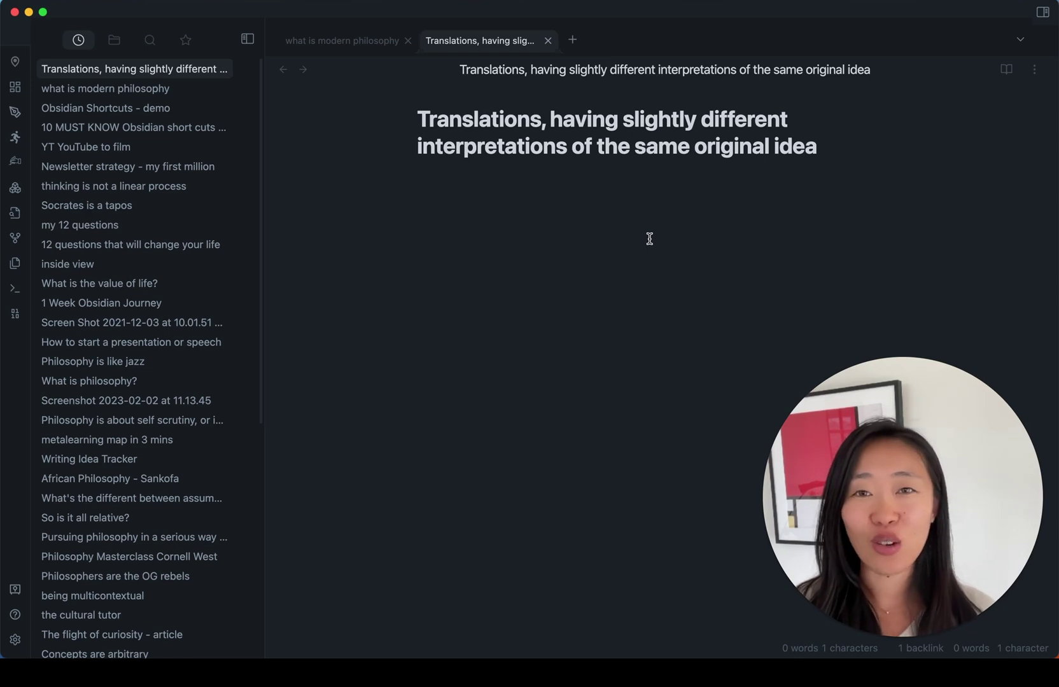
key("super+w")
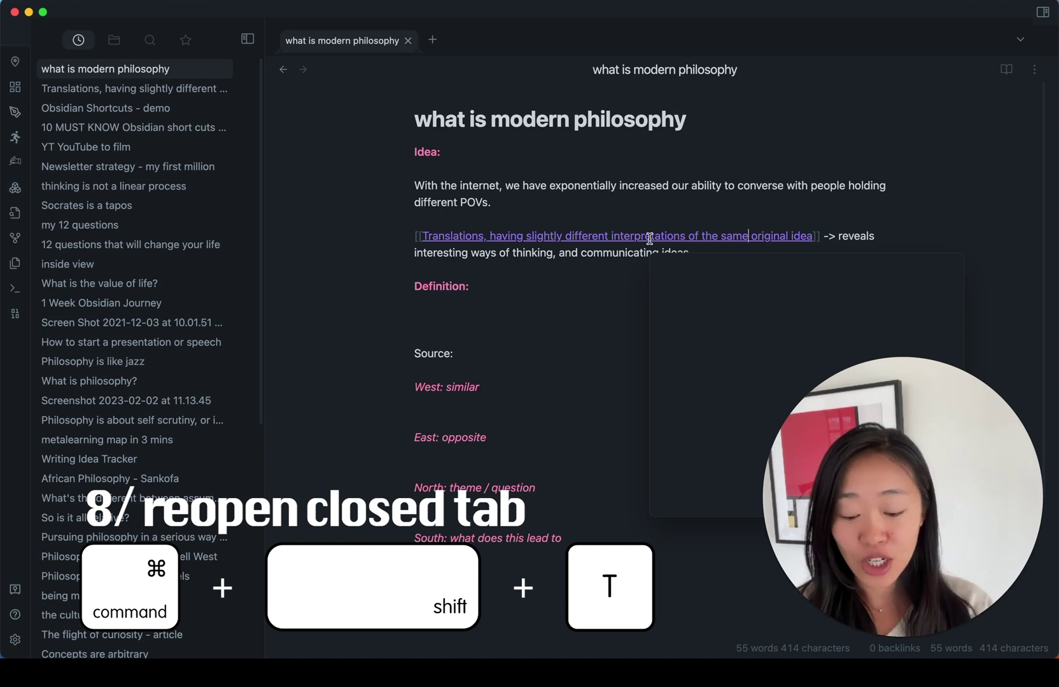
Reopen the just-closed translations note in its own tab.
key("super+shift+t")
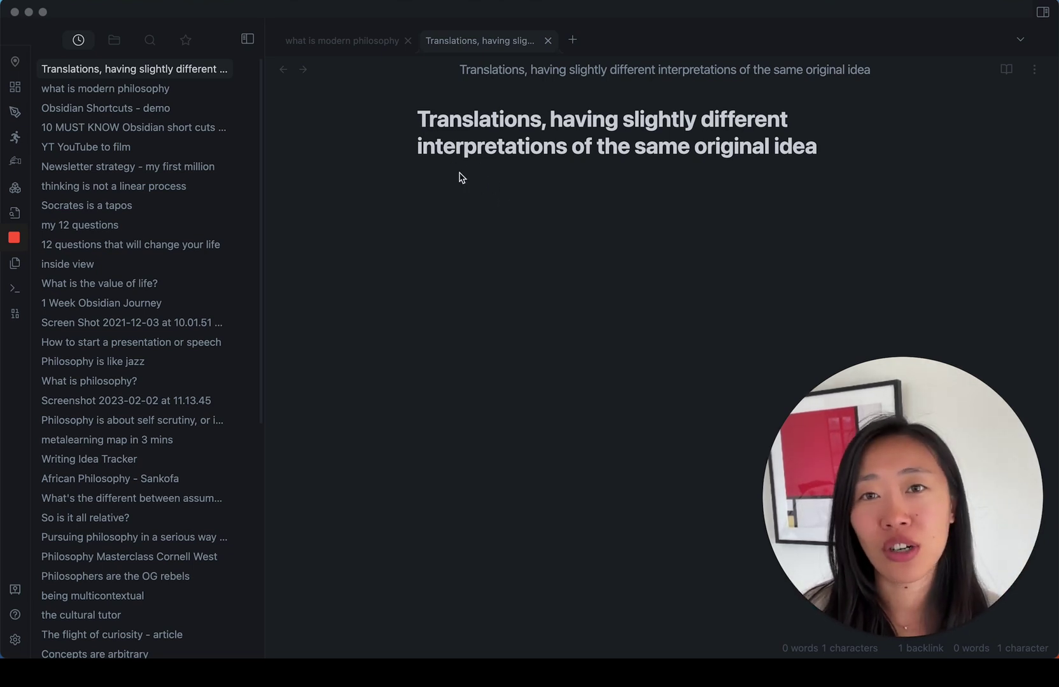
left_click(80, 42)
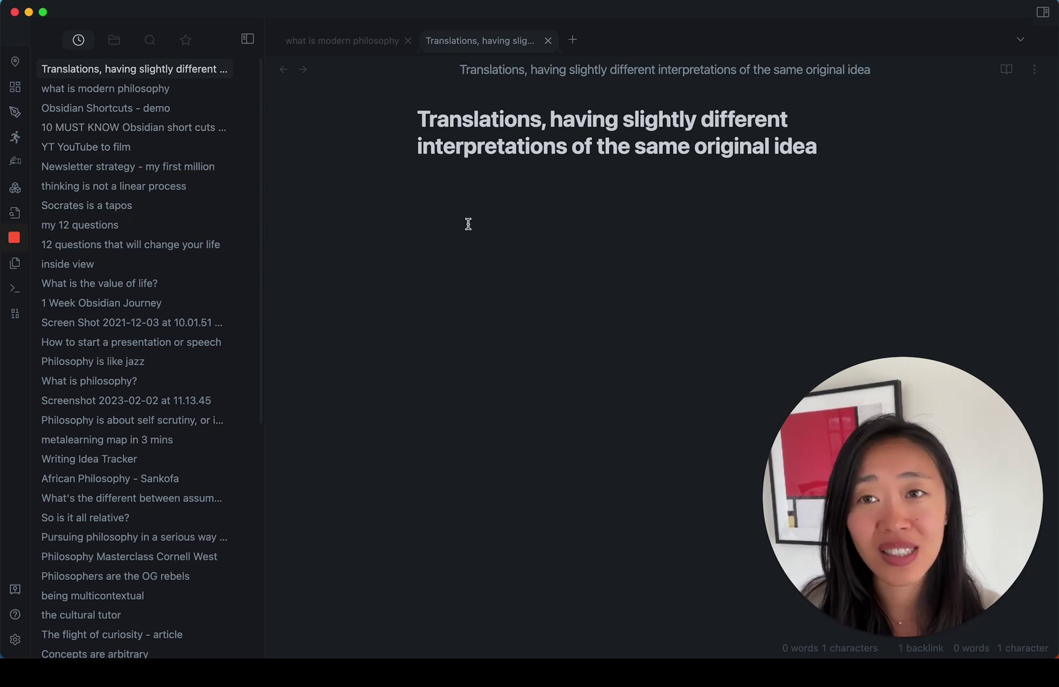
key("super+p")
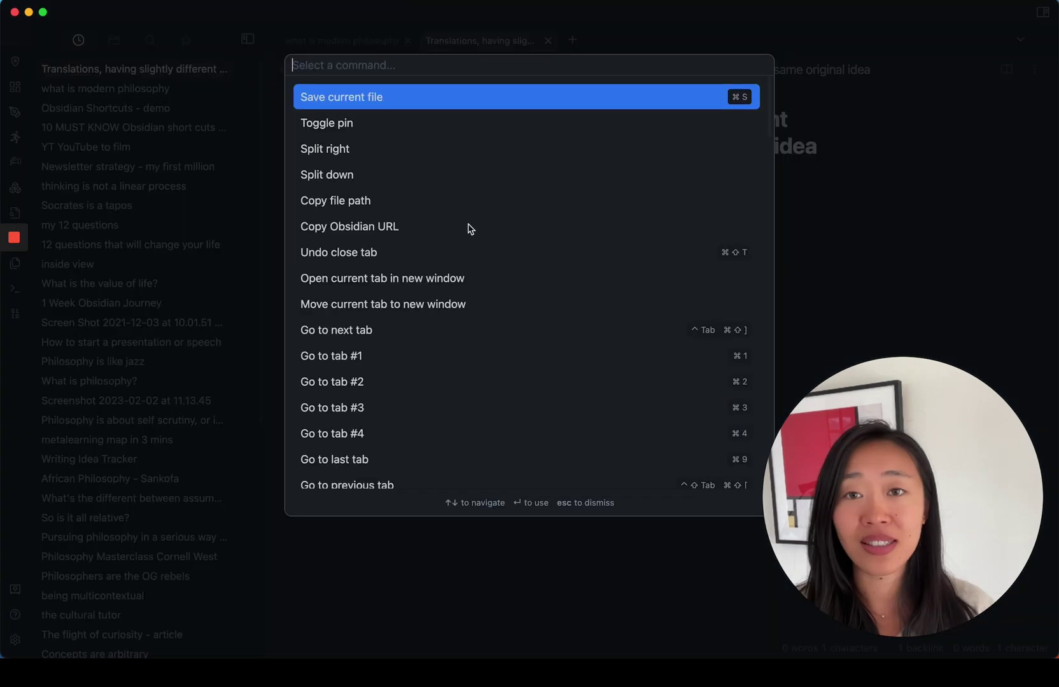
type("recent")
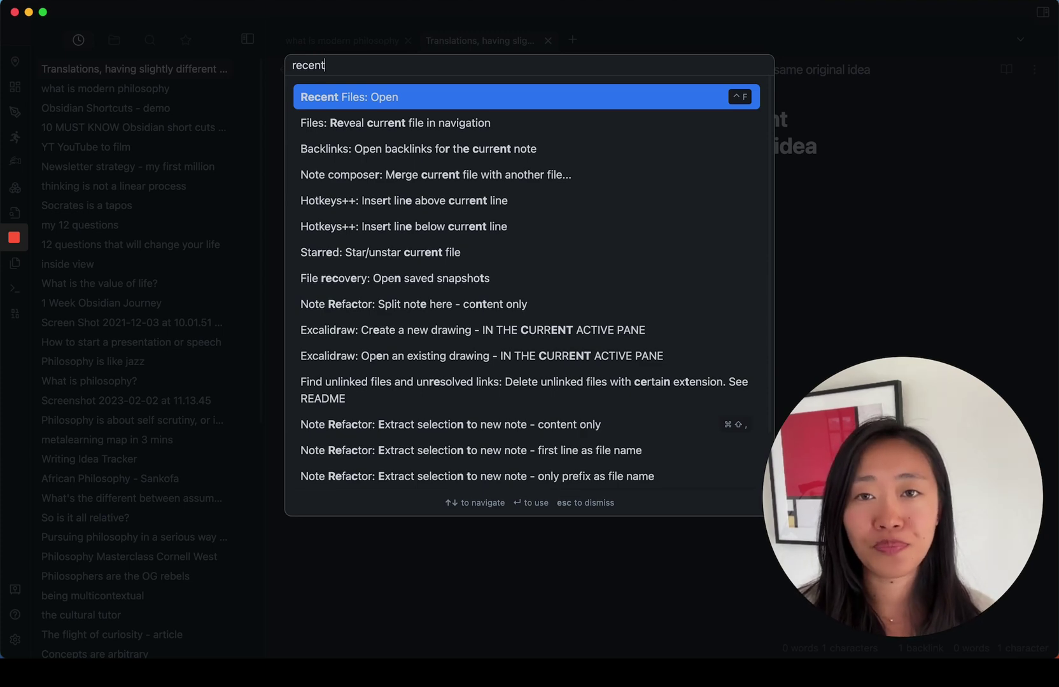
key("Return")
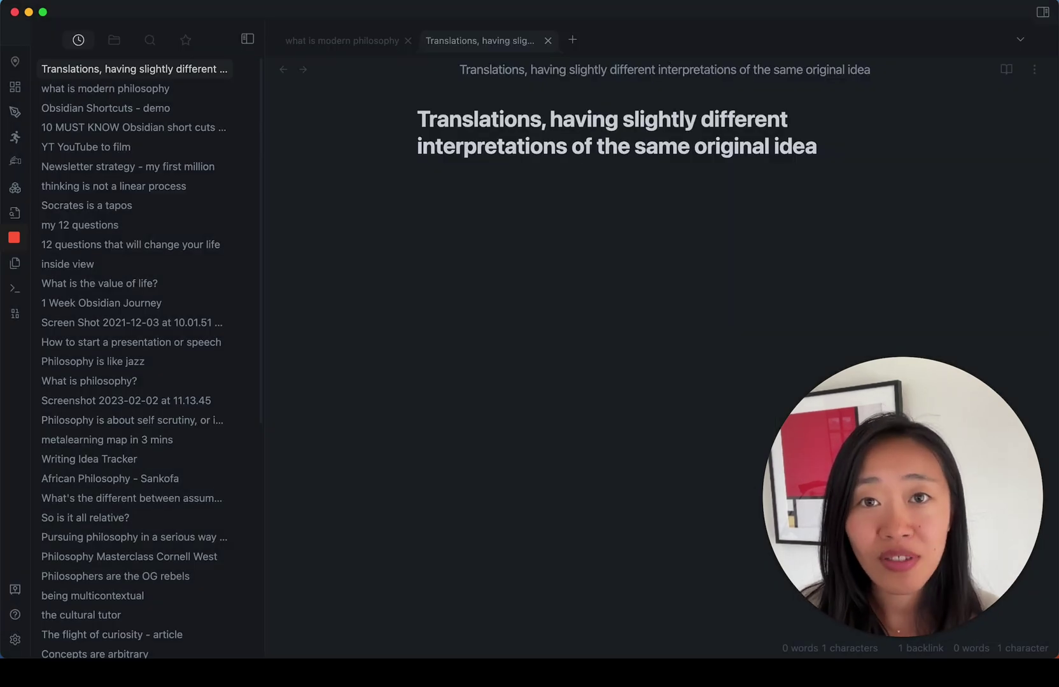
Look up the Recent Files plugin in the community plugin catalogue by searching 'recent'.
left_click(21, 642)
left_click(229, 223)
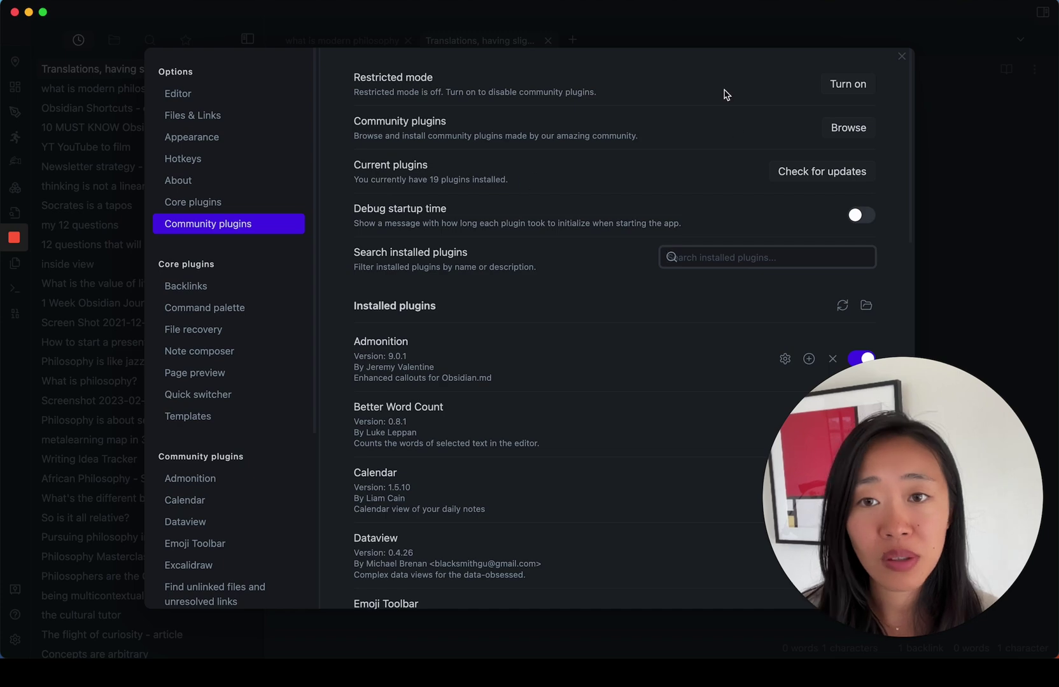
left_click(849, 128)
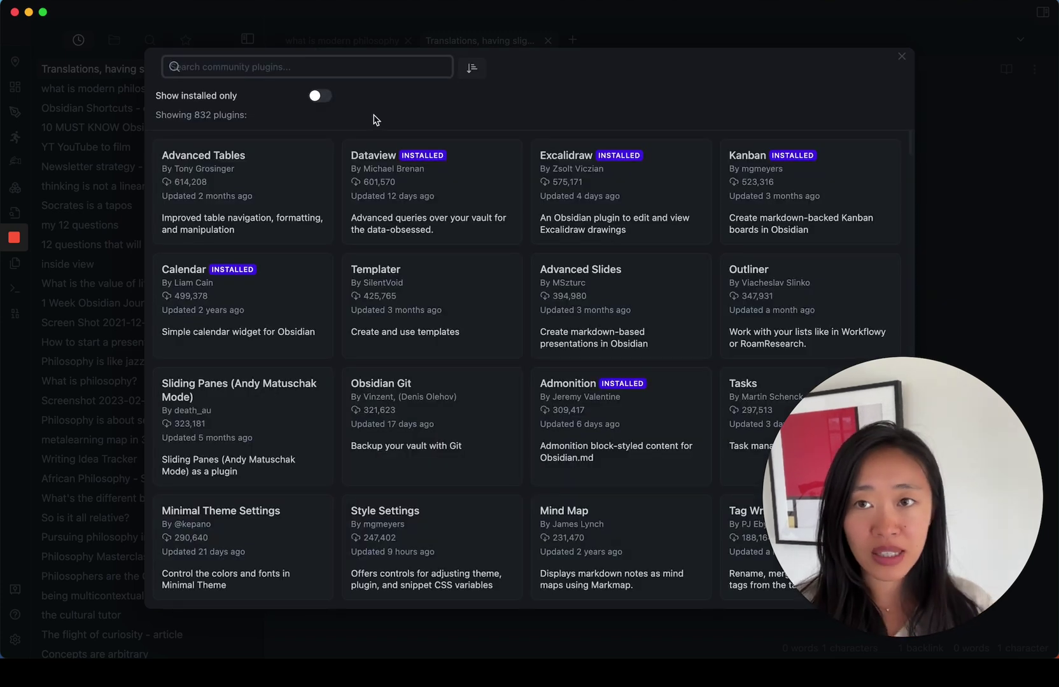
type("recent")
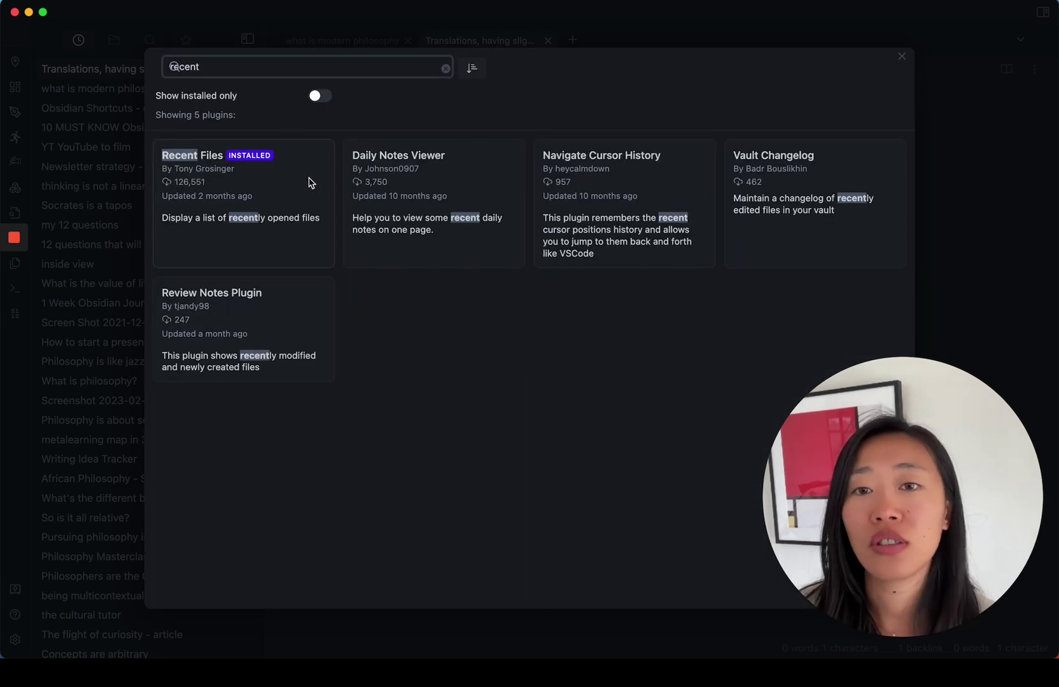
left_click(310, 183)
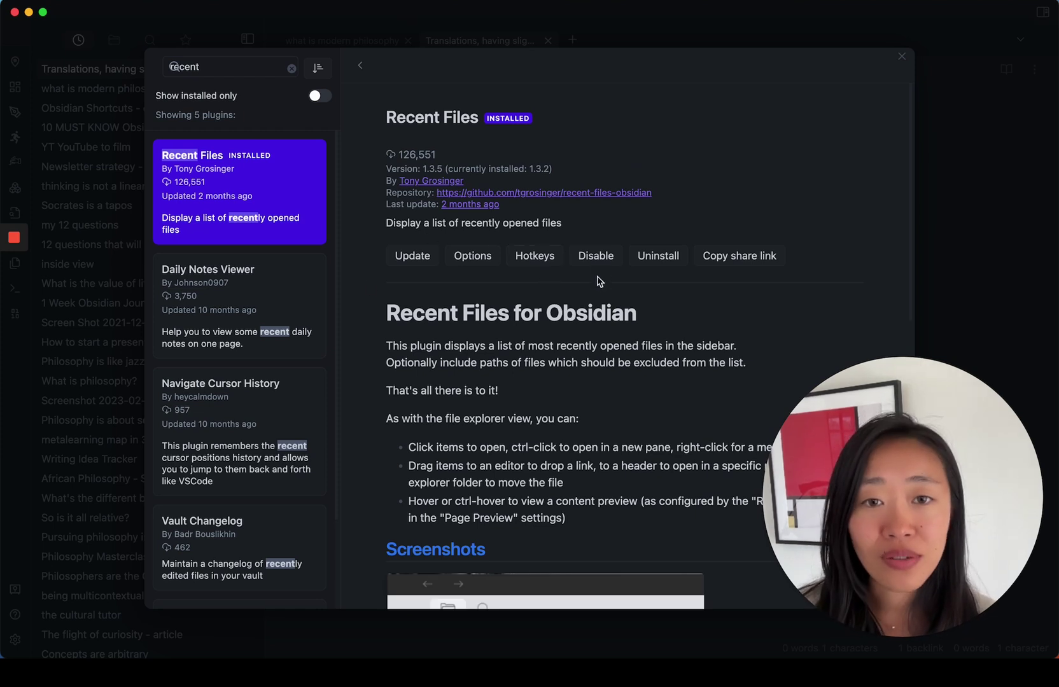
Check the Recent Files hotkey, then close settings and show the vault's file explorer.
left_click(545, 263)
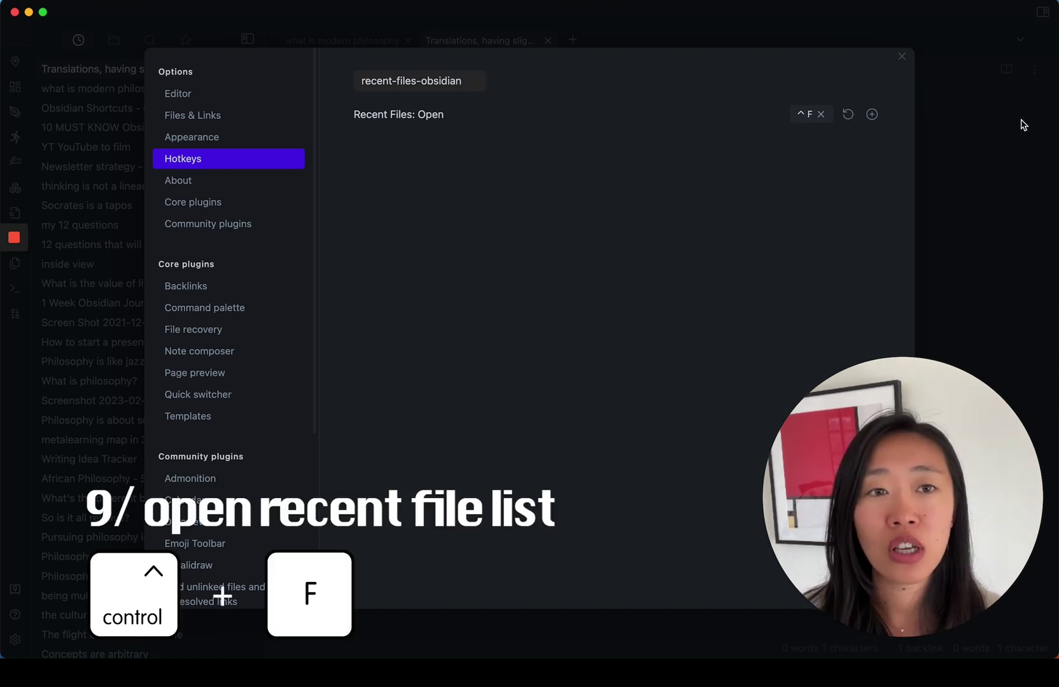
left_click(901, 56)
left_click(121, 43)
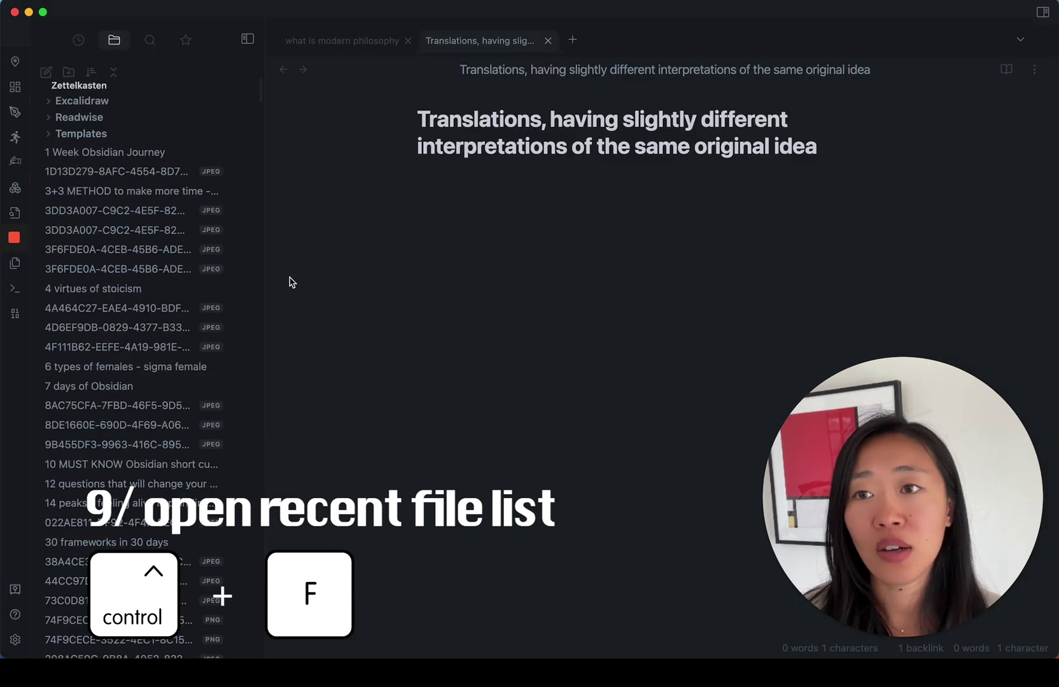
Show recent files with Ctrl+F, create the empty note Untitled 7, and start another in a side pane.
key("ctrl+f")
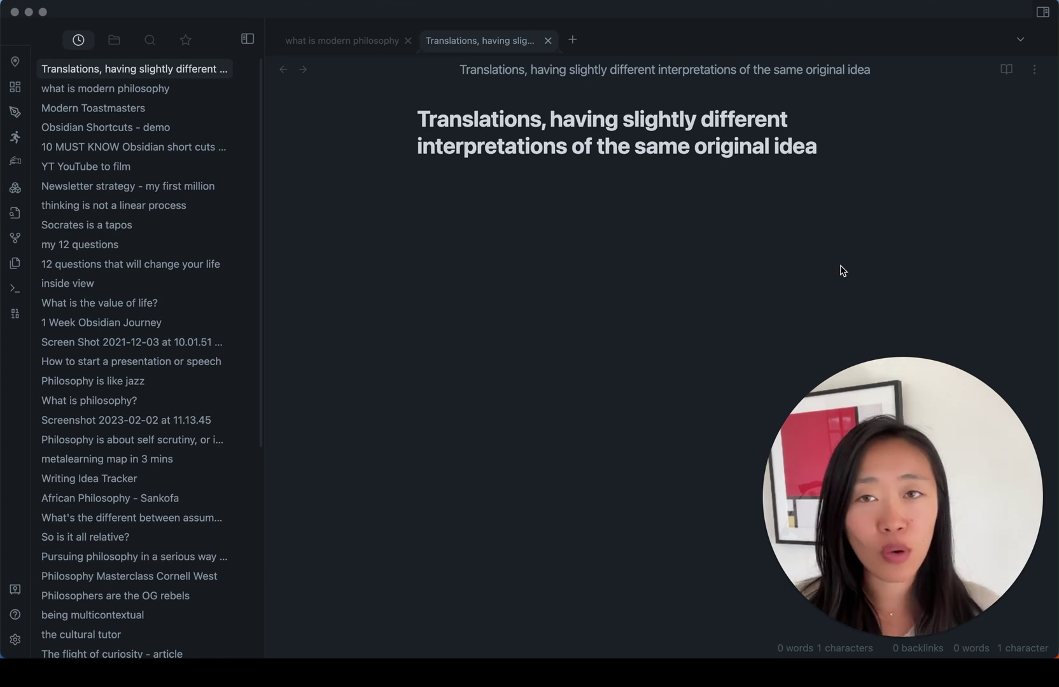
left_click(752, 239)
key("super+n")
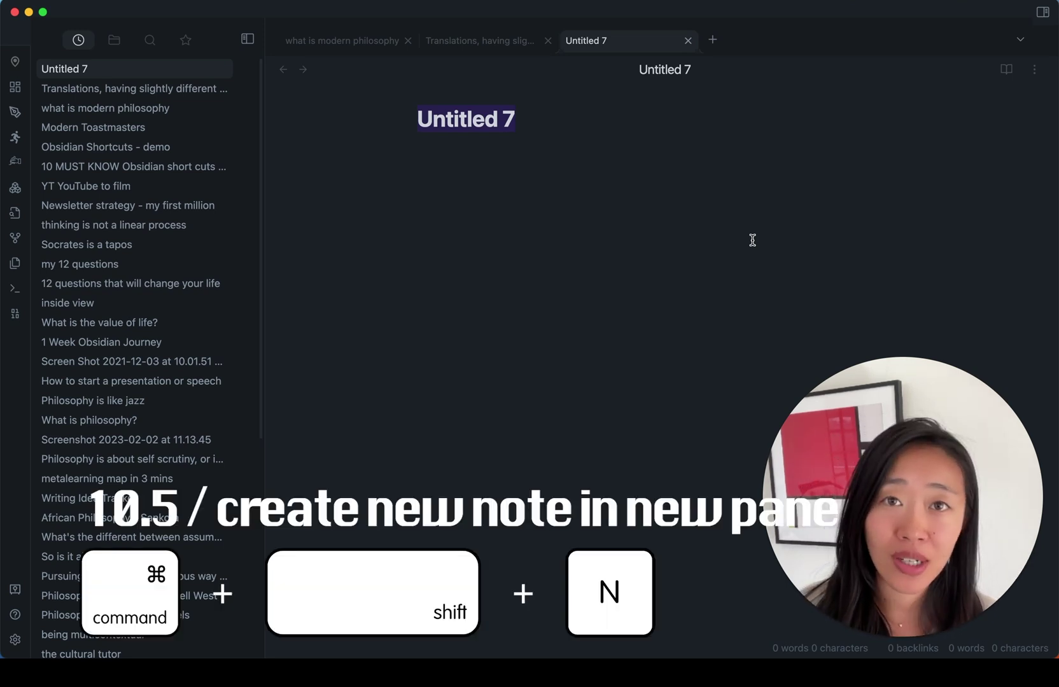
left_click(745, 242)
key("super+shift+n")
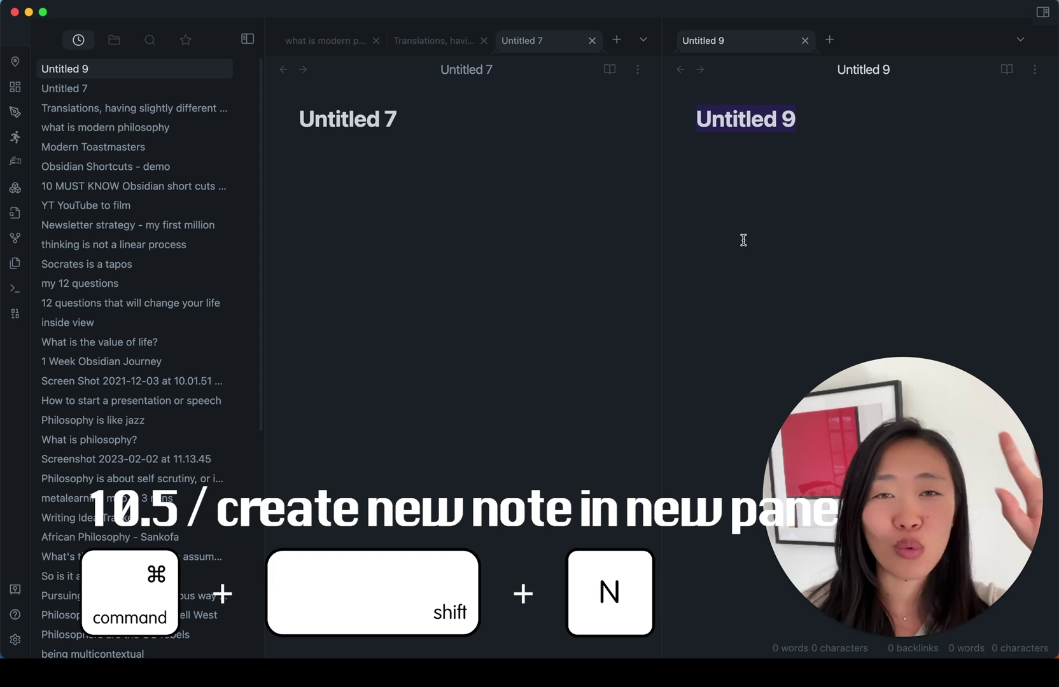
Put 'what is modern philosophy' in the left pane and place the cursor in Untitled 9's body.
left_click(324, 40)
left_click(837, 203)
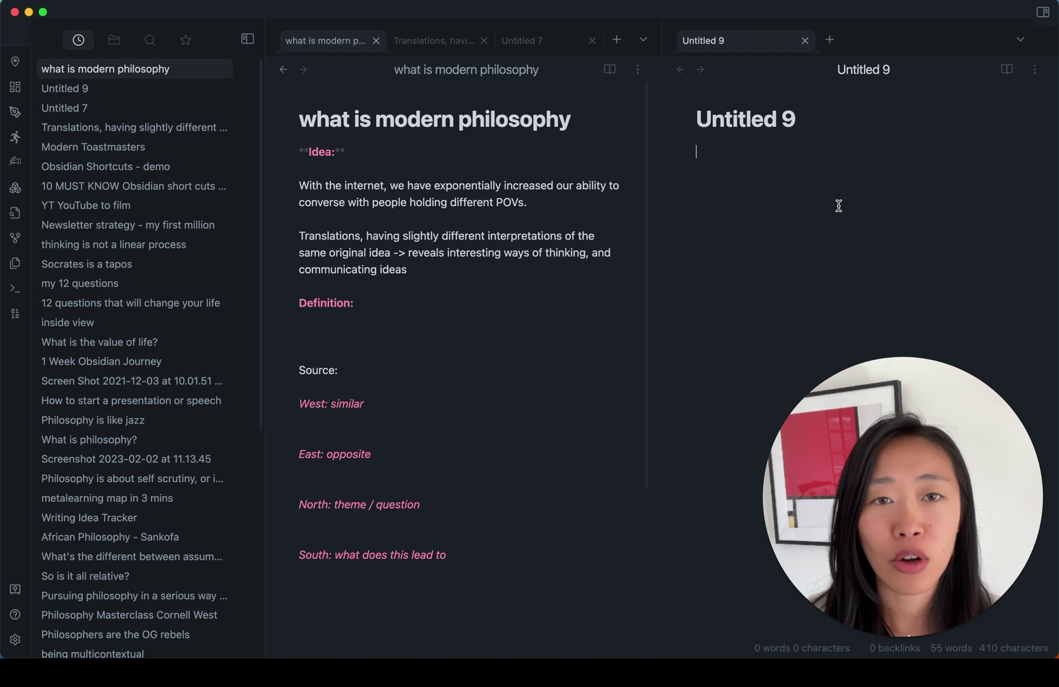